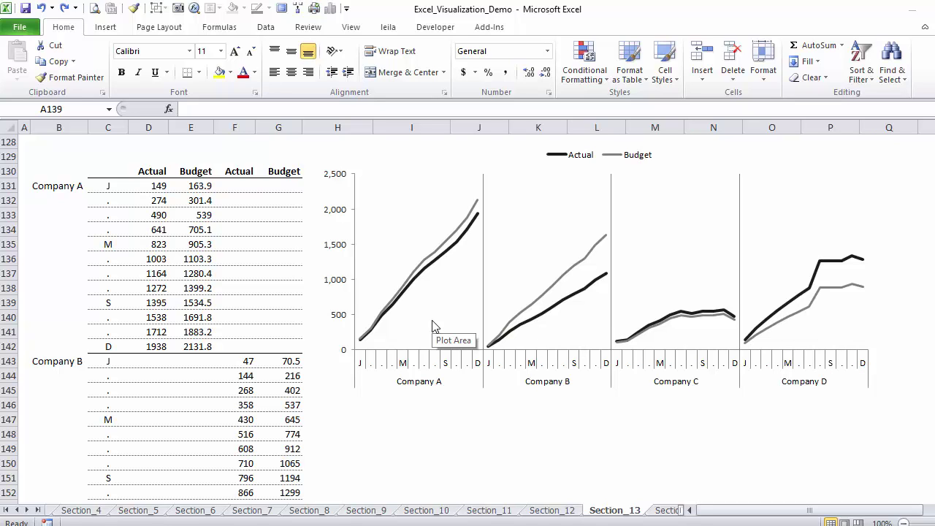
Examine the finished panel chart and how its Actual and Budget values are staggered across columns D:E and F:G for Companies A and B.
left_click(526, 252)
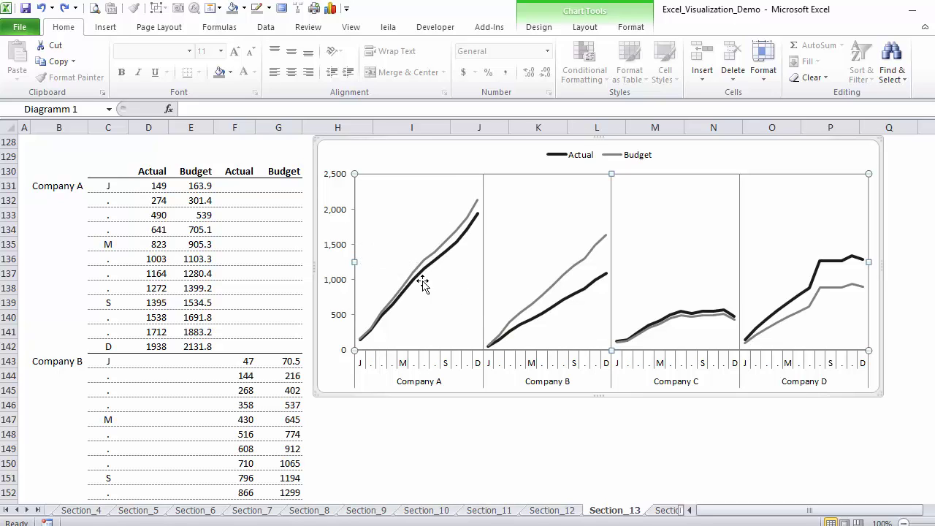
mouse_move(418, 274)
left_click_drag(154, 172, 259, 348)
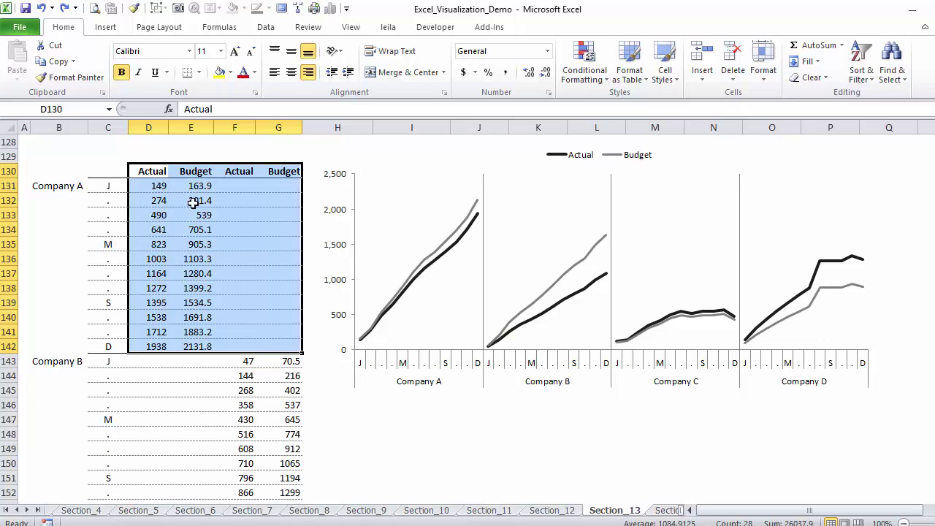
left_click_drag(247, 184, 268, 337)
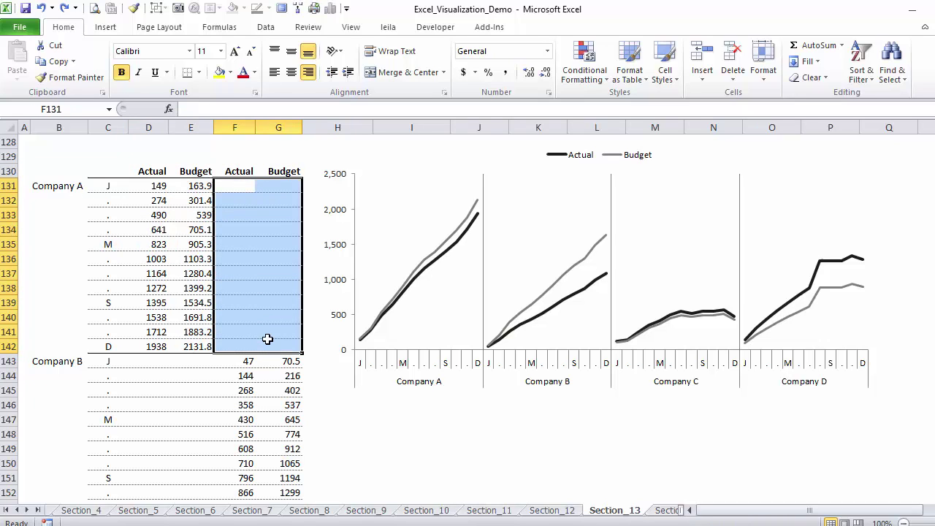
left_click_drag(150, 361, 193, 429)
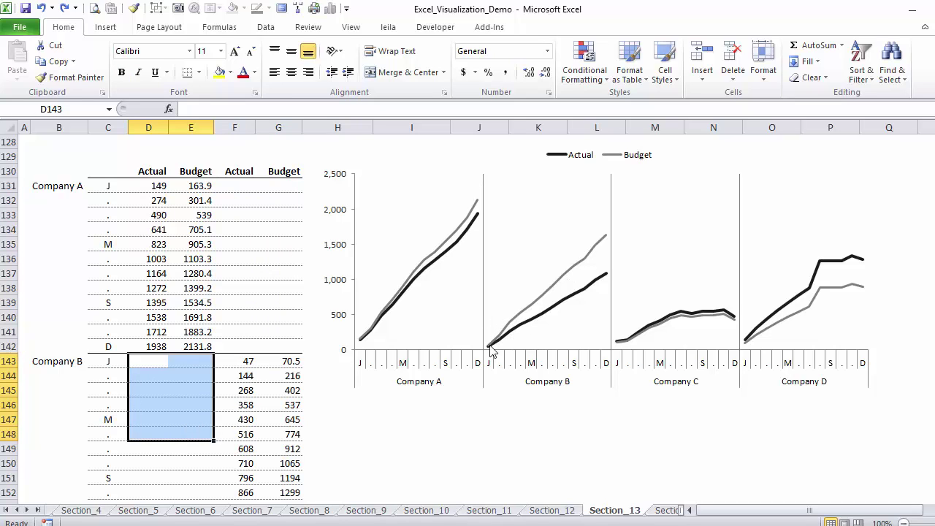
Copy Company B's Actual and Budget values from F143:G154 into D143:E154 and clear the copied values again.
left_click_drag(248, 359, 266, 448)
key("ctrl+c")
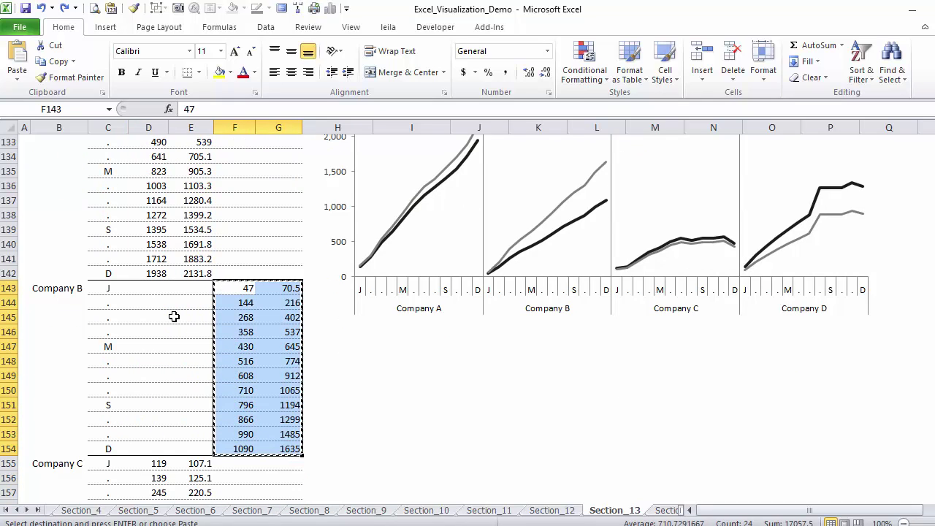
left_click(156, 290)
key("ctrl+v")
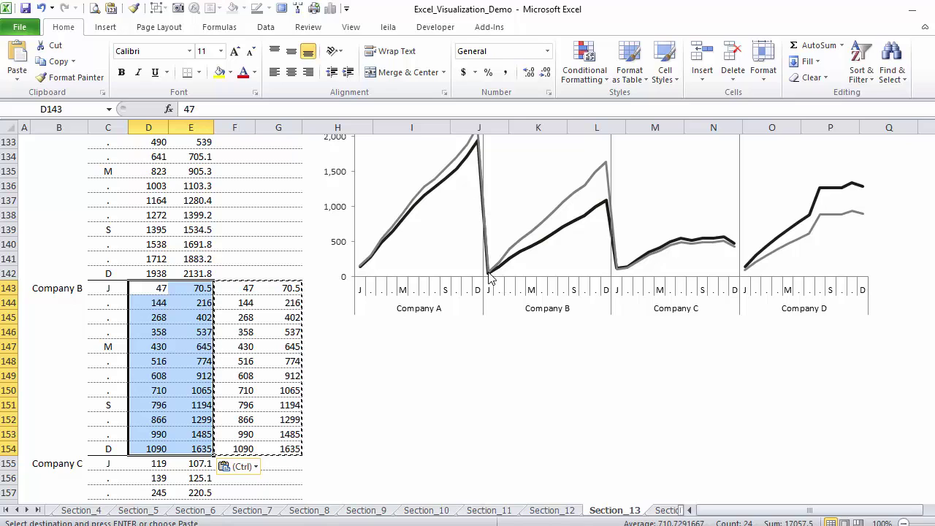
left_click_drag(146, 293, 194, 433)
key("Delete")
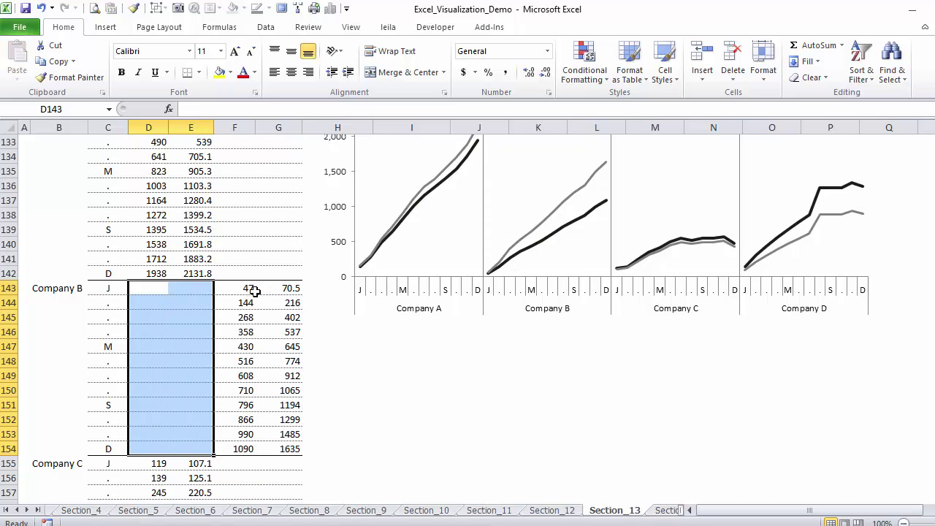
Delete the existing panel chart beside the data table.
left_click(460, 312)
key("Delete")
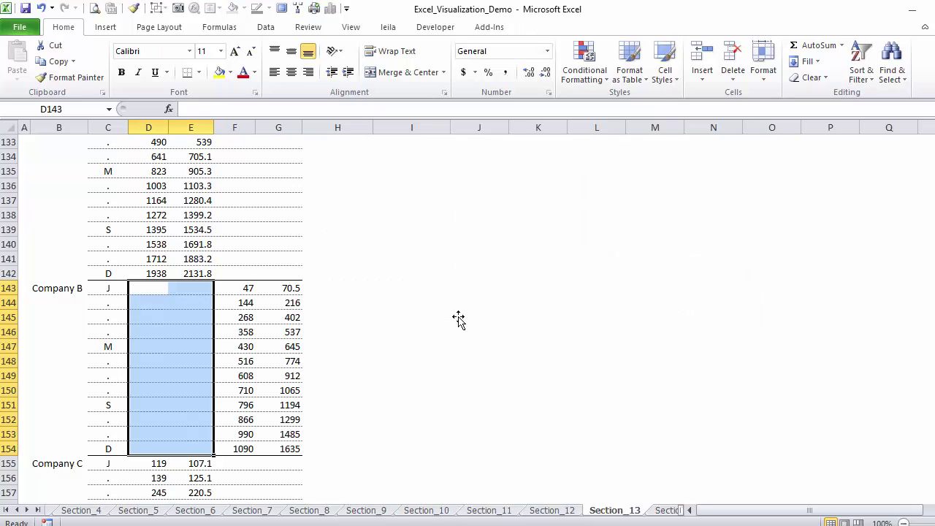
Insert a plain 2-D line chart from B130:G178 and place it beside the table, enlarged to about 3.2 by 6.43 inches.
left_click(145, 176)
key("Up")
key("Up")
key("Up")
key("Up")
key("Up")
key("Up")
key("Up")
key("Up")
key("Up")
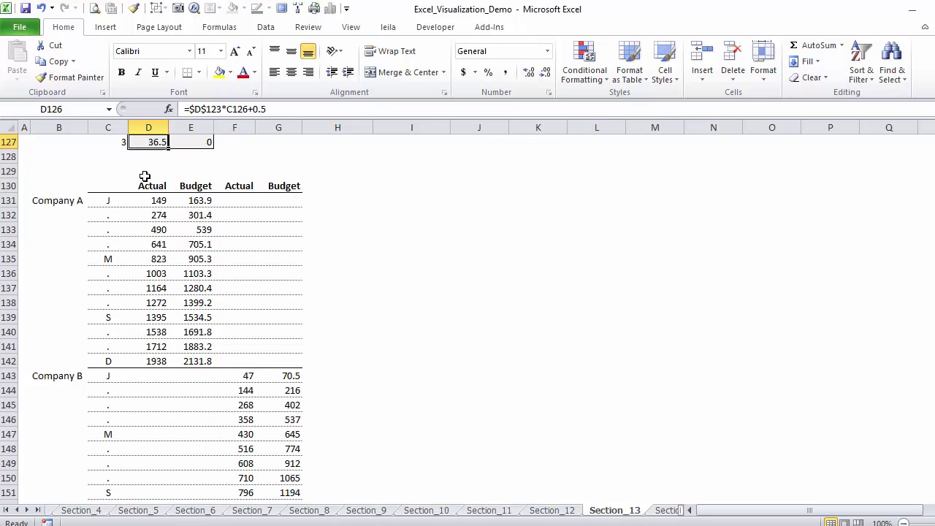
left_click_drag(55, 199, 275, 484)
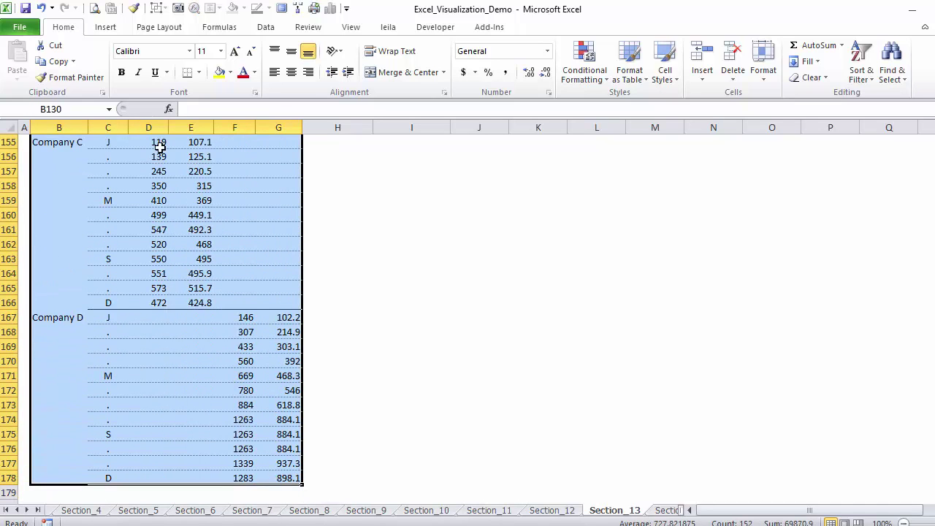
left_click(106, 27)
left_click(310, 71)
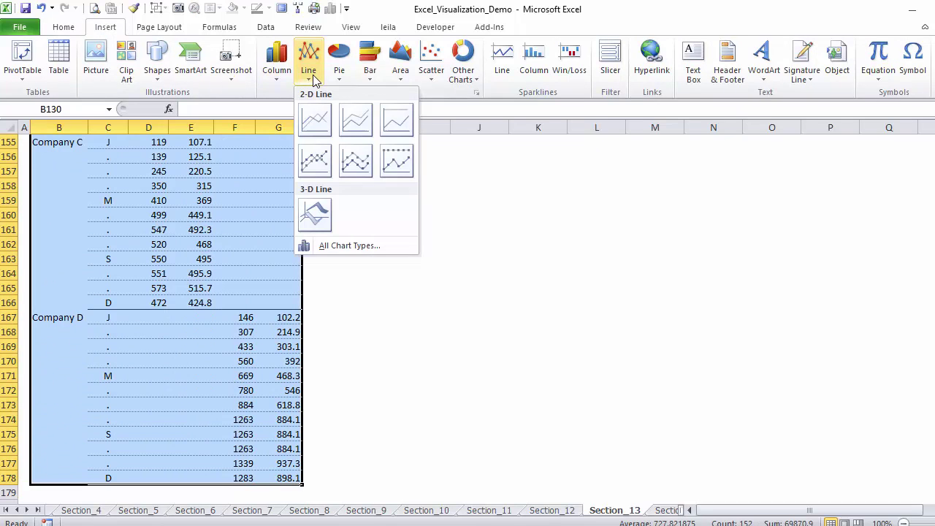
left_click(314, 120)
left_click_drag(400, 225, 438, 247)
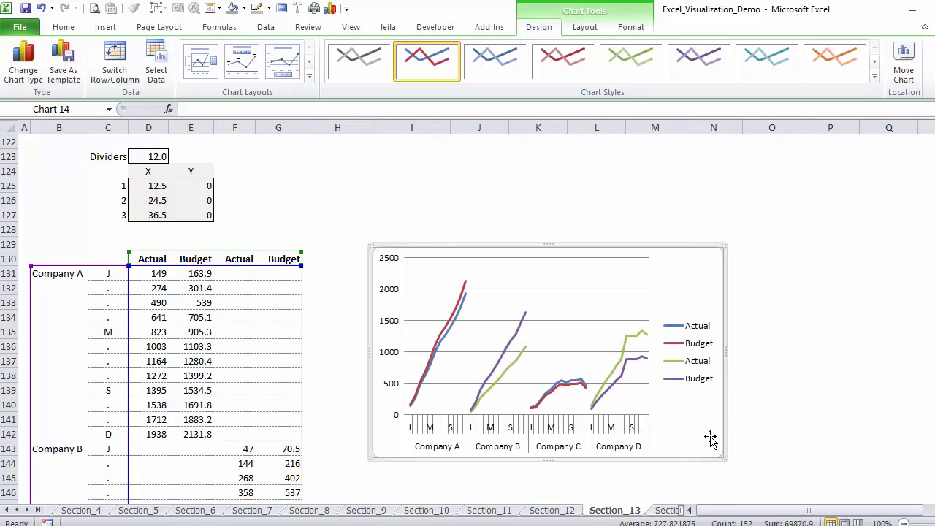
left_click_drag(723, 458, 822, 471)
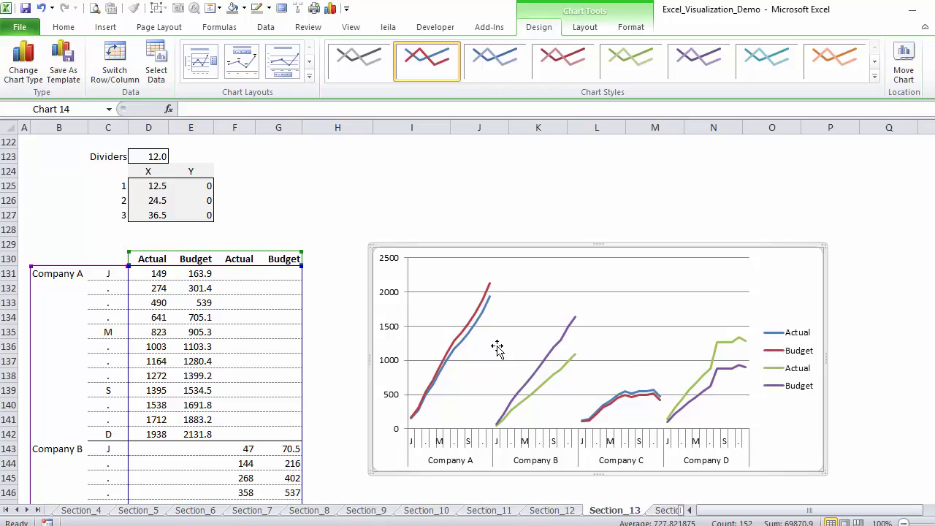
Recolor both Budget lines in the chart to dark gray.
left_click(468, 334)
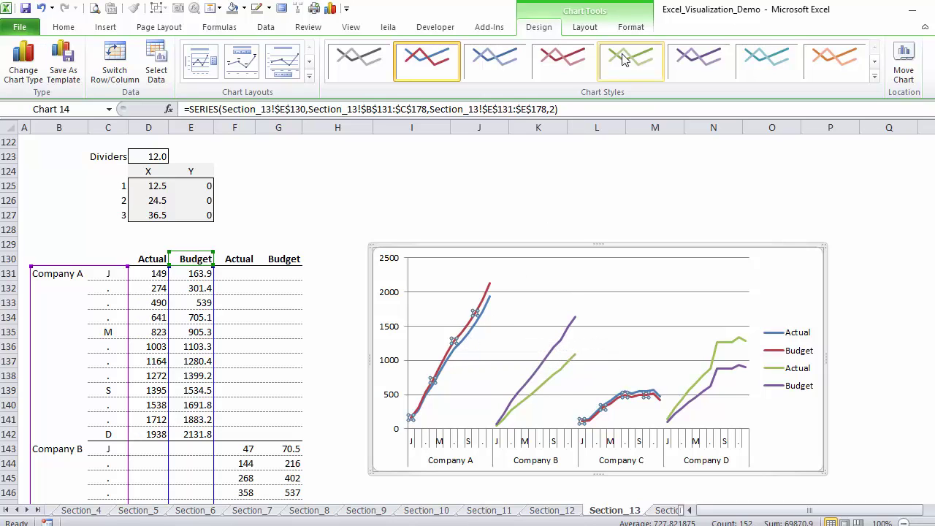
left_click(630, 27)
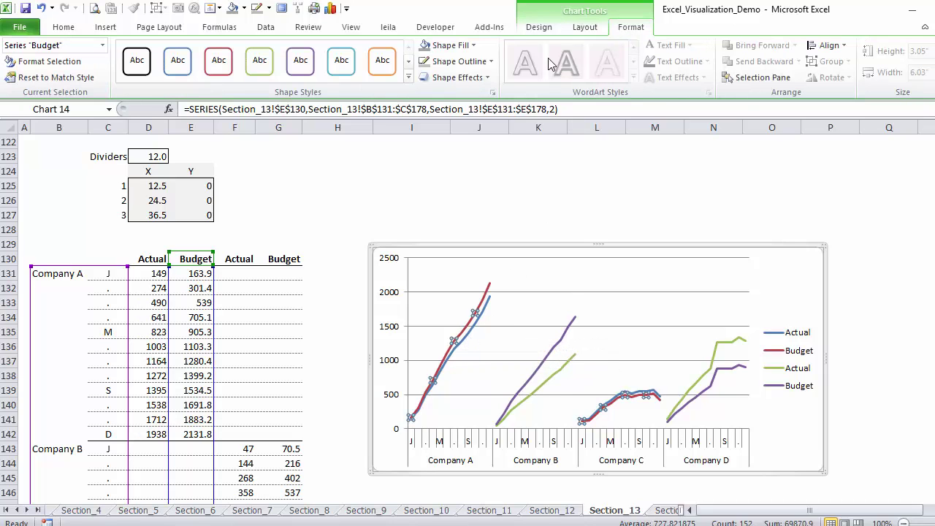
left_click(462, 62)
left_click(439, 149)
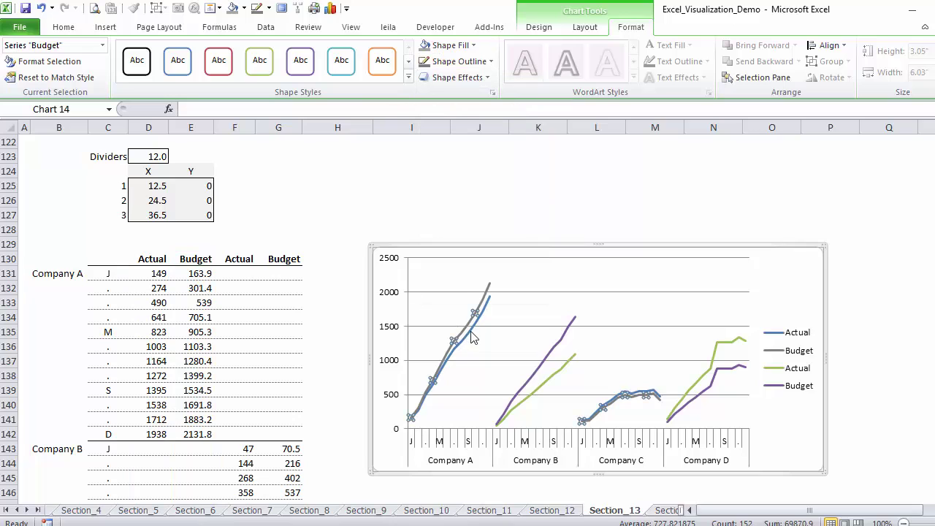
left_click(540, 367)
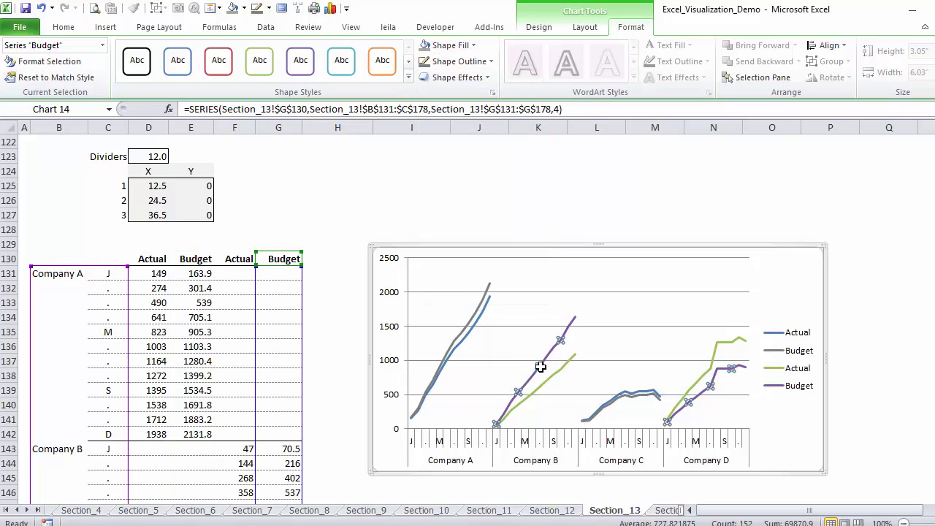
left_click(424, 62)
Recolor both Actual lines in the chart to black.
left_click(474, 334)
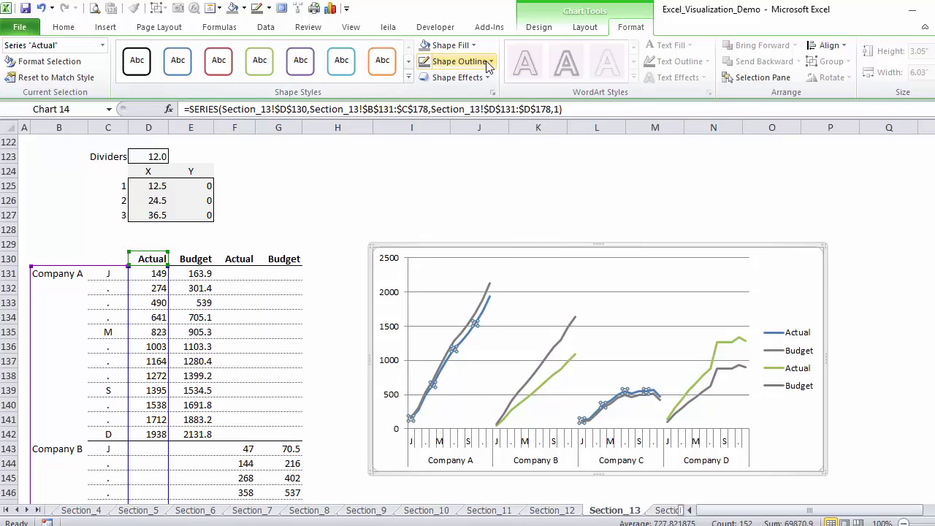
left_click(466, 61)
left_click(436, 152)
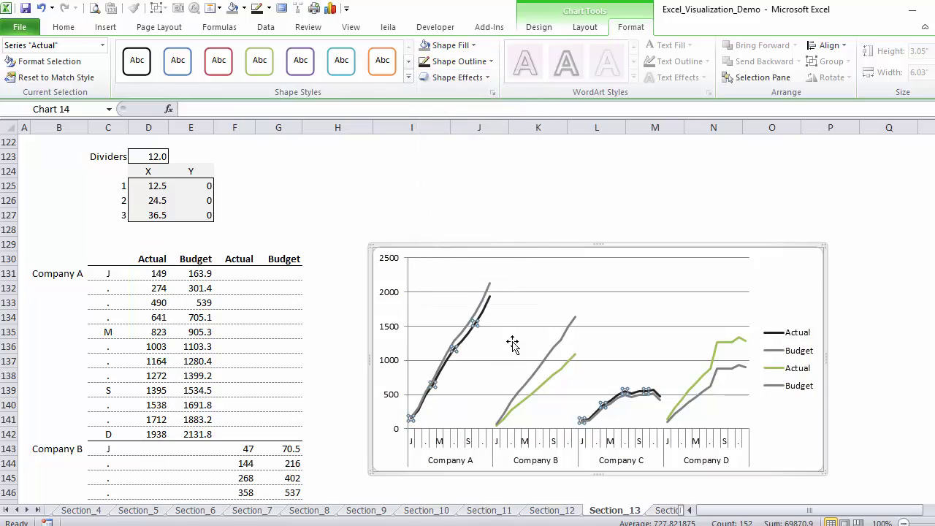
left_click(557, 380)
left_click(428, 63)
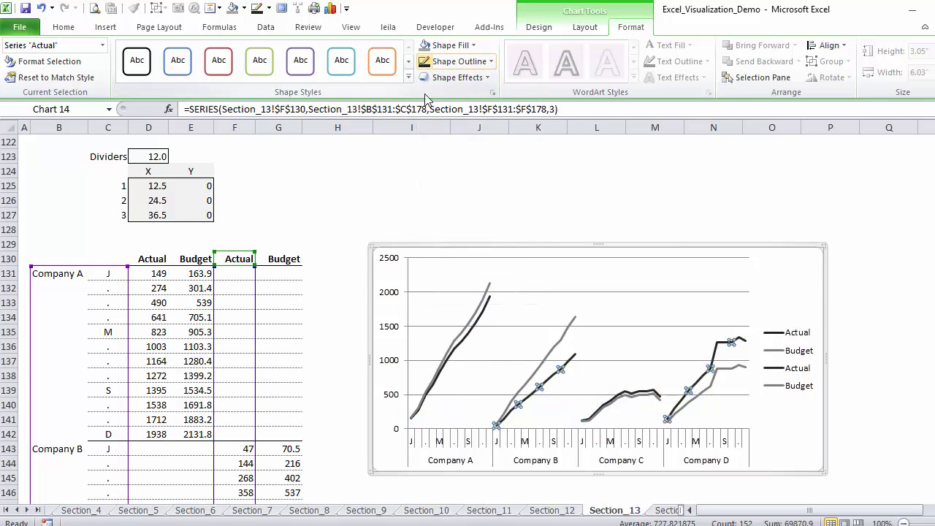
Lighten the chart's horizontal major gridlines to a light gray.
left_click(656, 292)
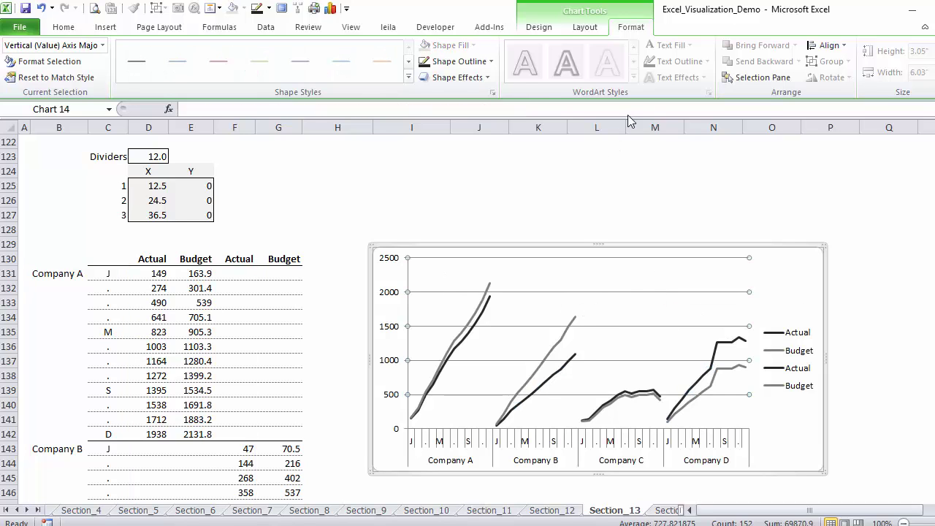
left_click(491, 62)
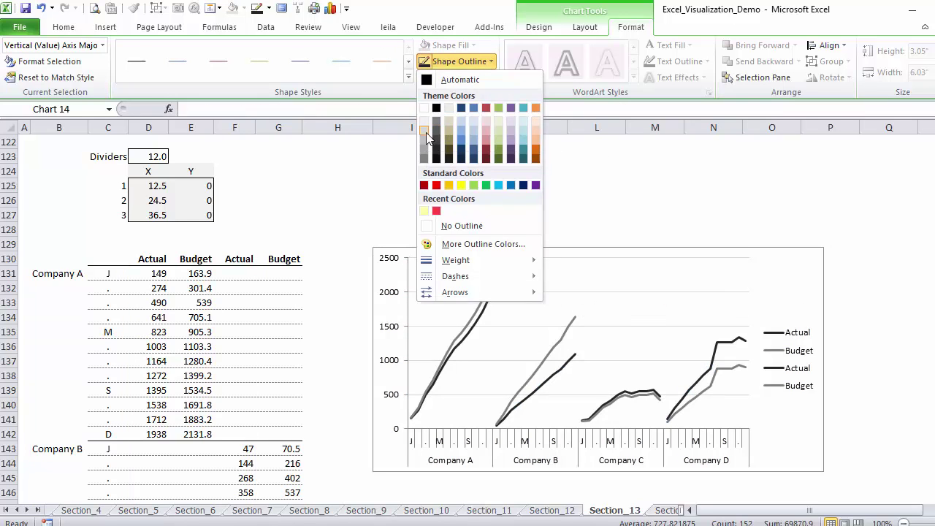
left_click(430, 138)
Set the chart's legend position to Top without overlapping the chart.
left_click(785, 338)
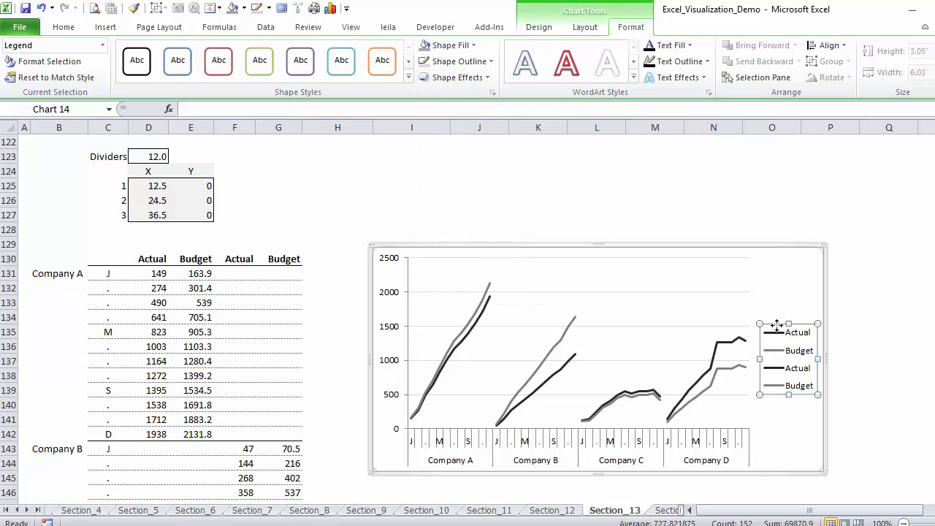
right_click(776, 324)
left_click(840, 440)
left_click(155, 93)
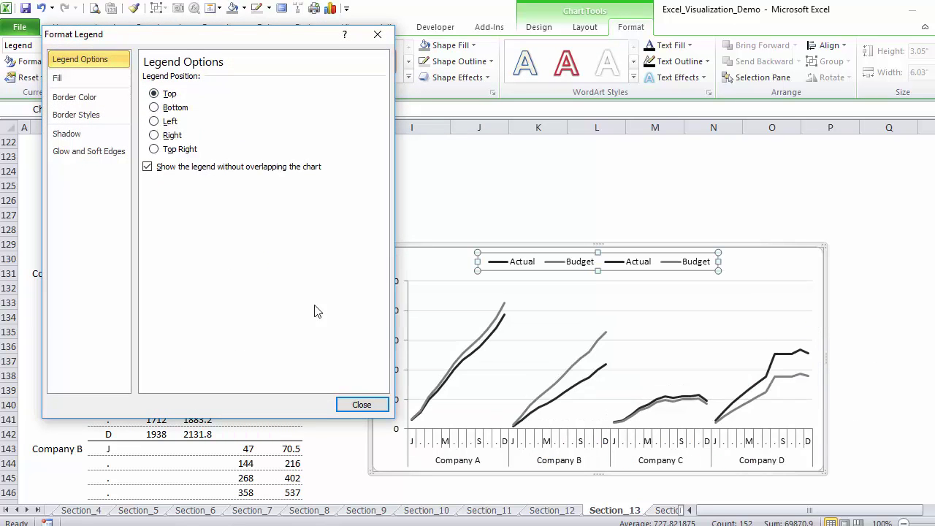
left_click(362, 404)
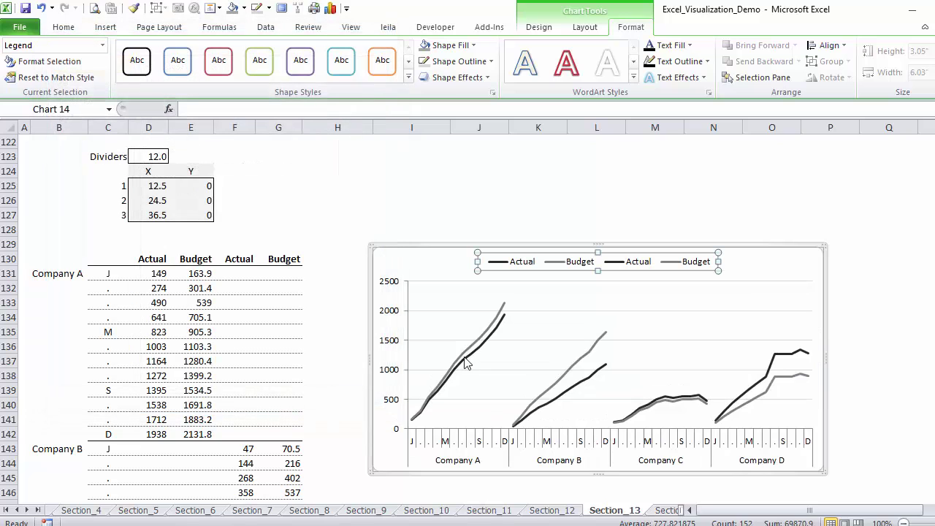
Remove the second, duplicate Budget and Actual entries from the chart's legend.
left_click(688, 270)
key("Delete")
left_click(681, 267)
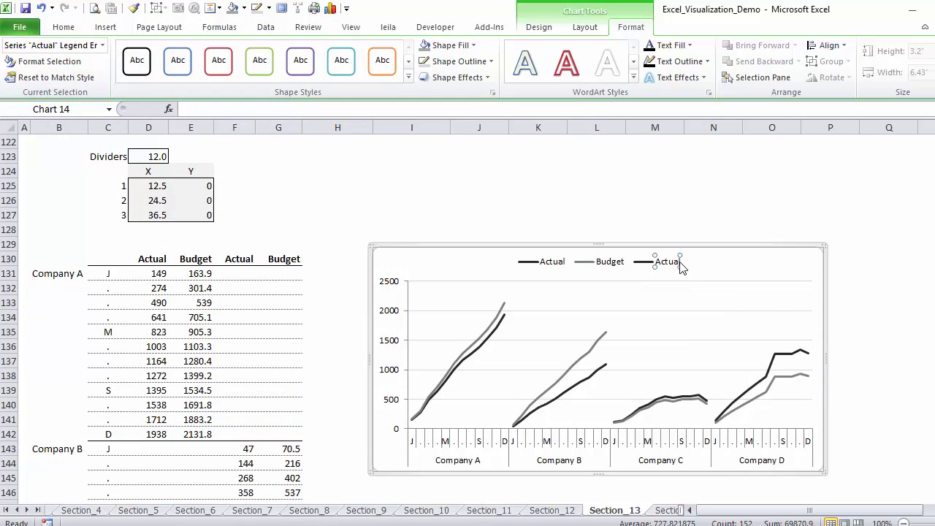
key("Delete")
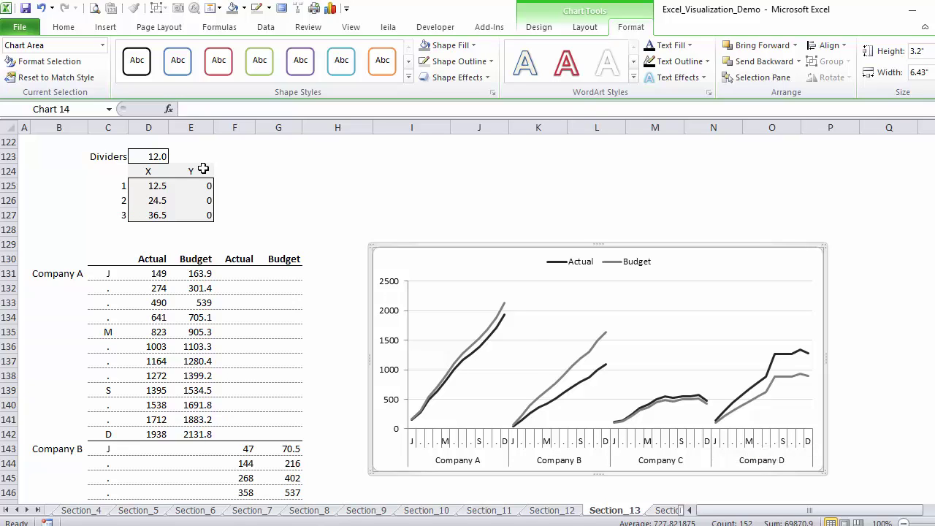
Clear the divider X and Y values in D125:E127.
left_click(158, 187)
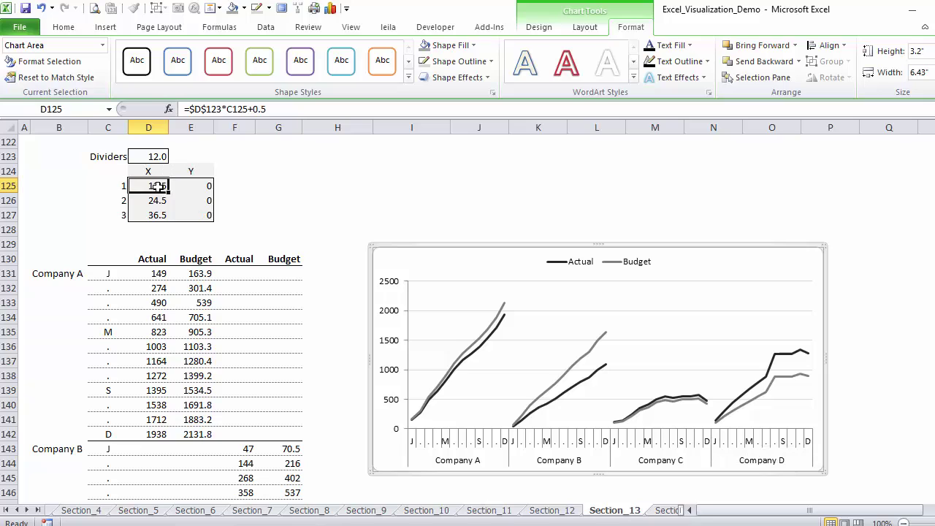
left_click_drag(157, 187, 191, 215)
key("Delete")
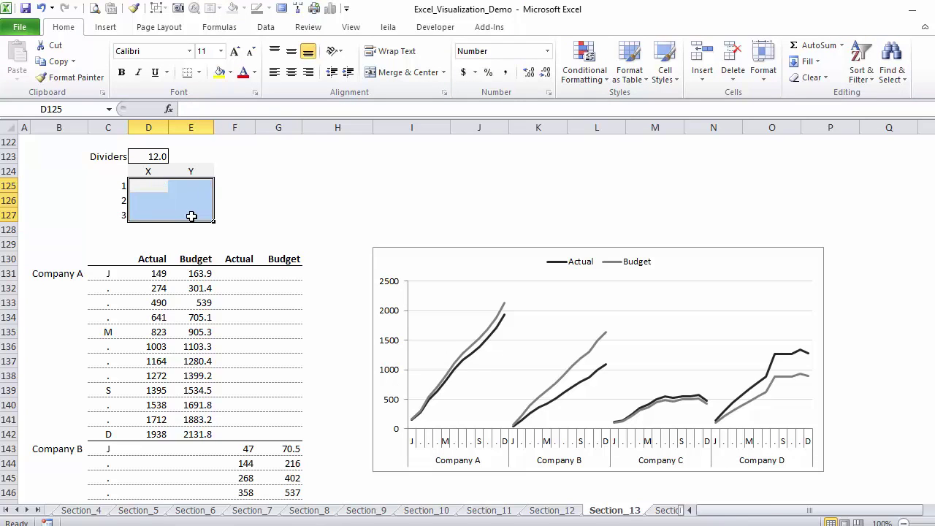
Enter the formula =$D$123*C125+0.5 in D125 to calculate the first divider's X position.
left_click(144, 186)
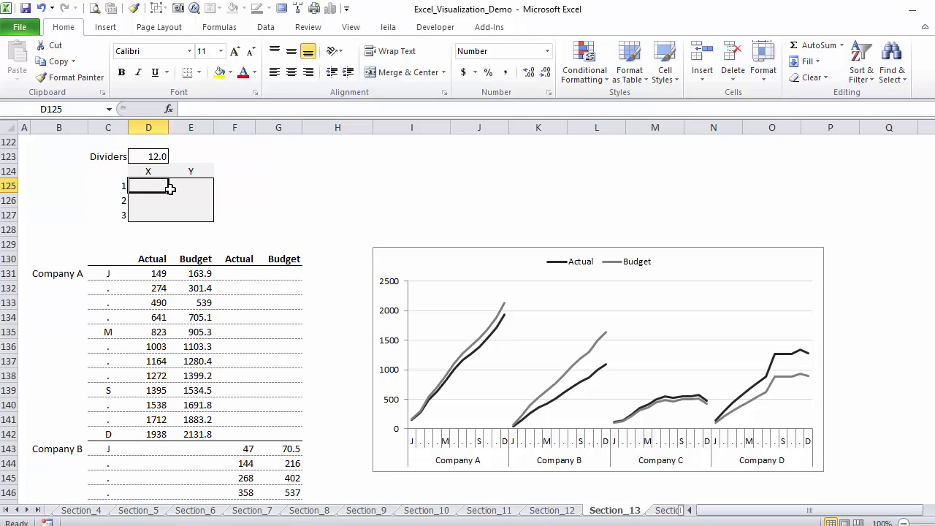
type("=")
left_click(152, 156)
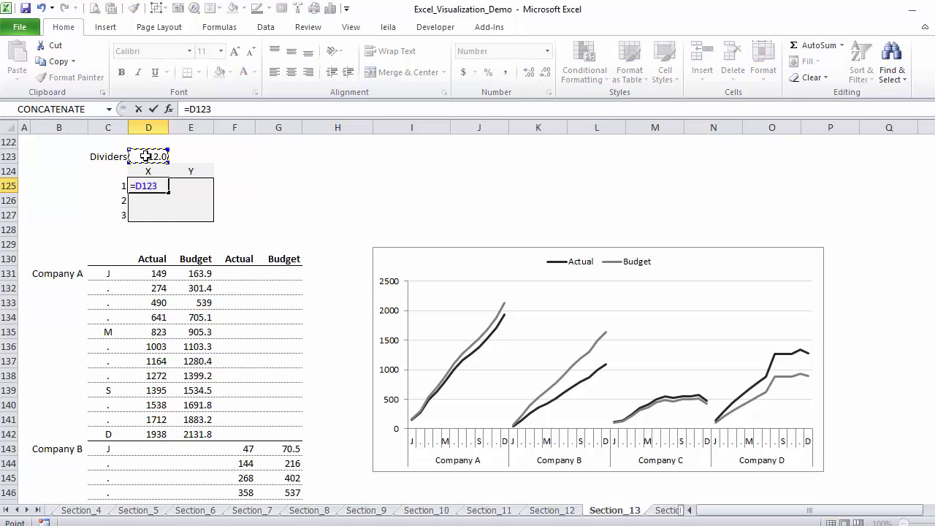
key("F4")
type("*")
left_click(115, 184)
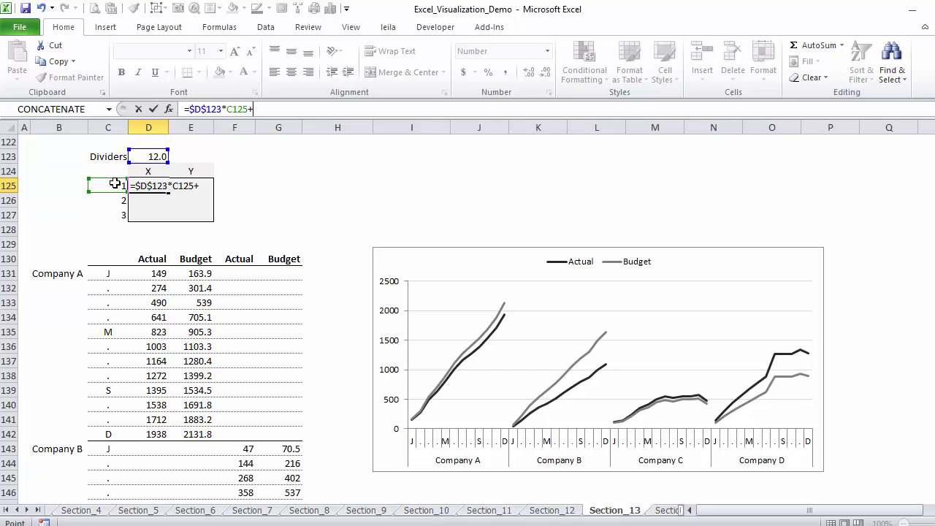
key("ctrl+Return")
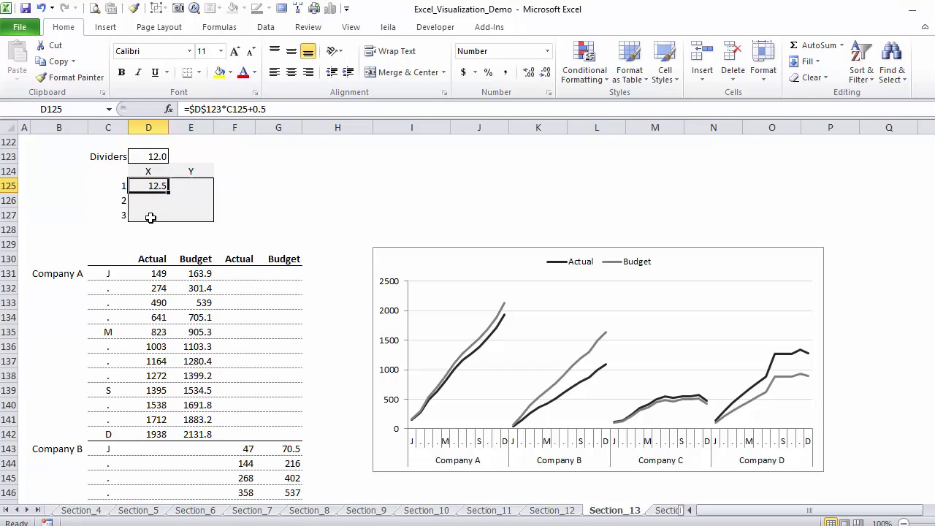
Fill the X formula from D125 down to D127 without copying the formatting.
left_click_drag(169, 193, 169, 223)
left_click(179, 233)
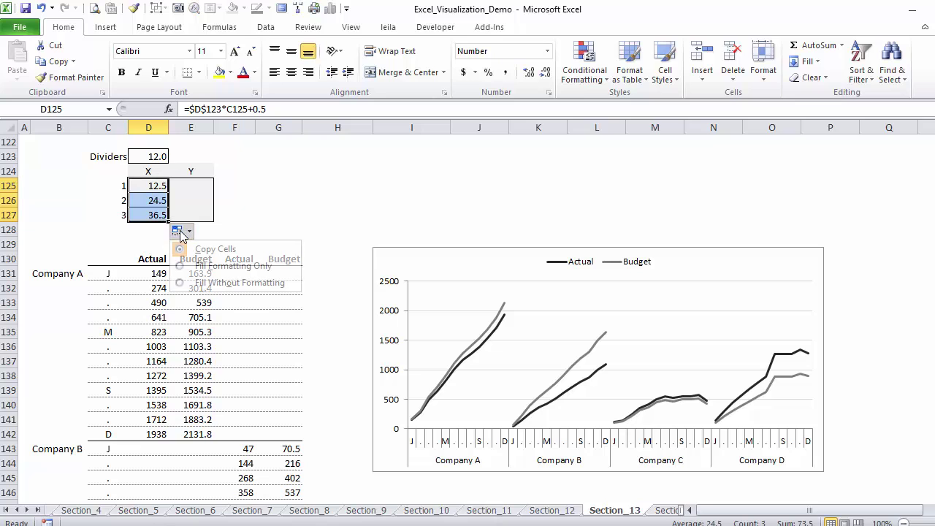
left_click(236, 283)
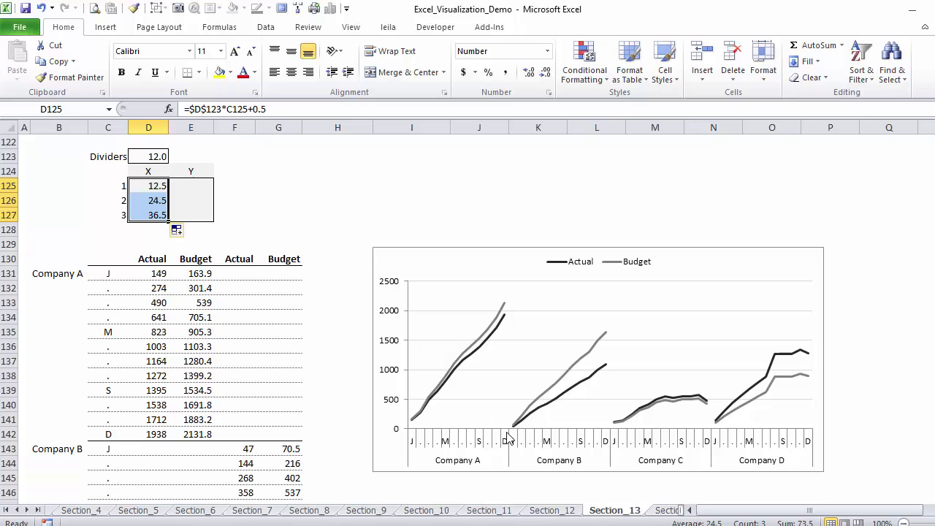
Enter 0 as the Y value of all three dividers in E125:E127.
left_click(191, 190)
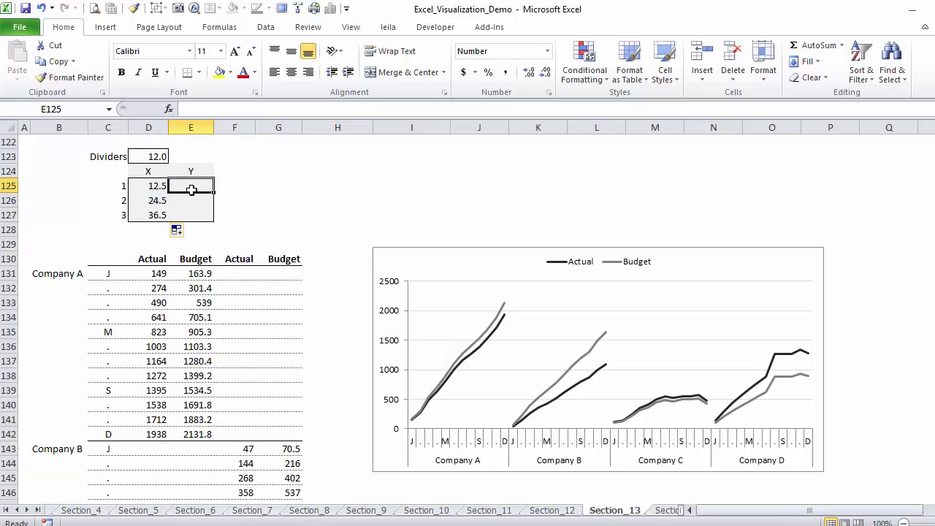
type("0")
key("Return")
type("0")
key("Return")
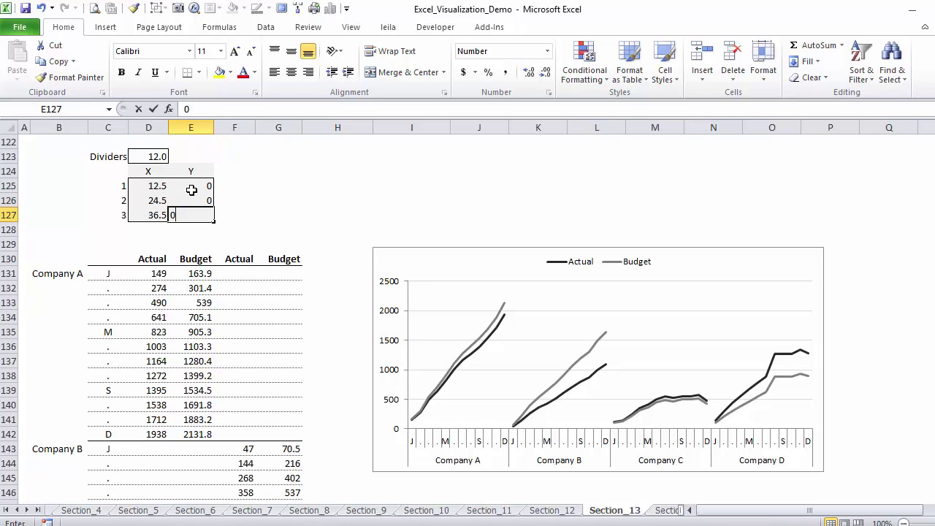
type("0")
key("Return")
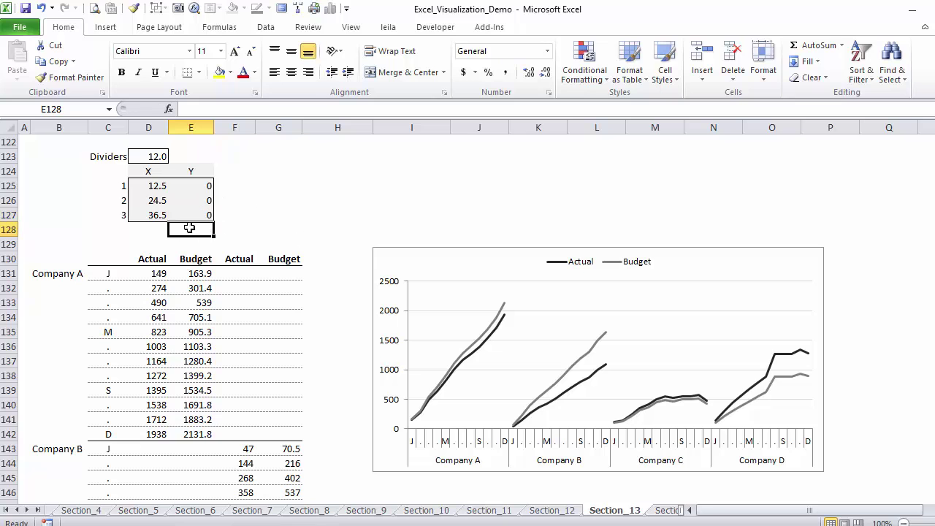
Add a new data series to the panel chart, taking its name from the Dividers label in C123.
right_click(468, 304)
left_click(502, 358)
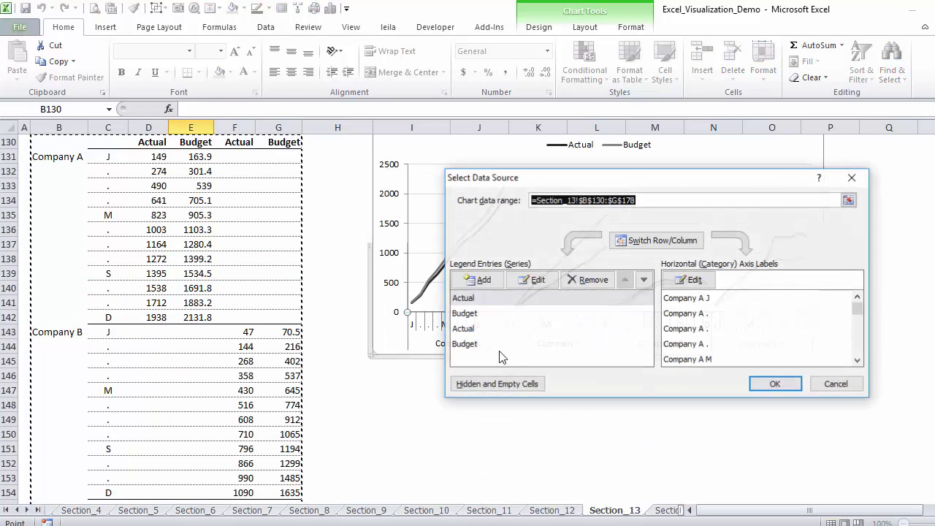
left_click(475, 280)
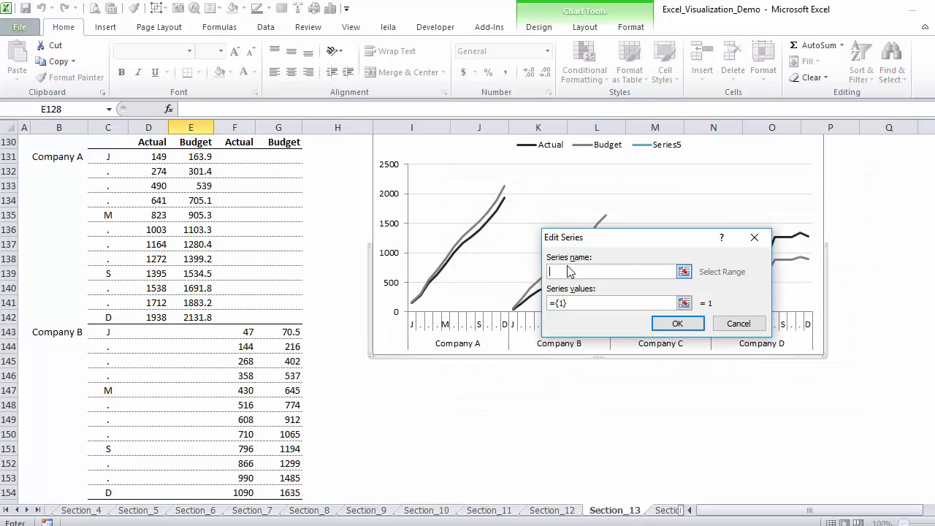
left_click(309, 182)
key("Up")
key("Up")
key("Up")
key("Up")
key("Up")
key("Up")
key("Up")
key("Up")
key("Up")
key("Up")
key("Up")
key("Up")
key("Up")
key("Up")
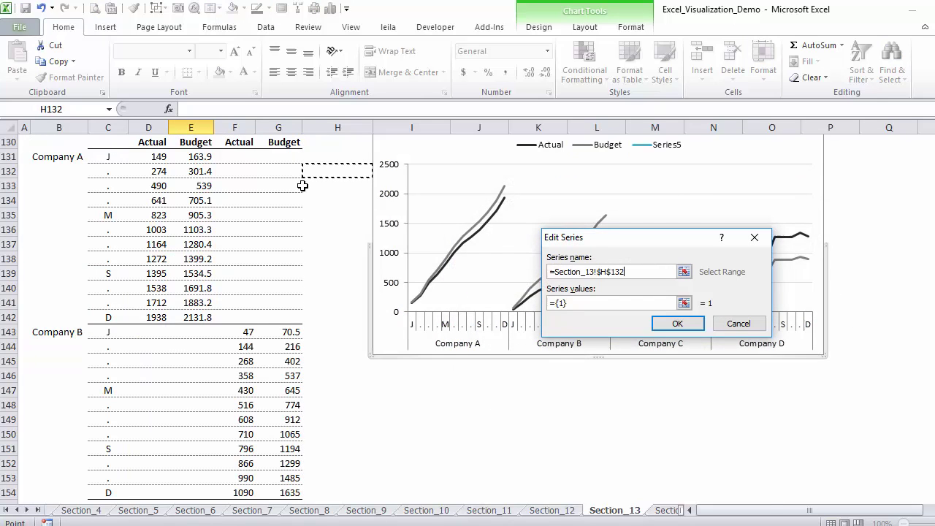
left_click(120, 203)
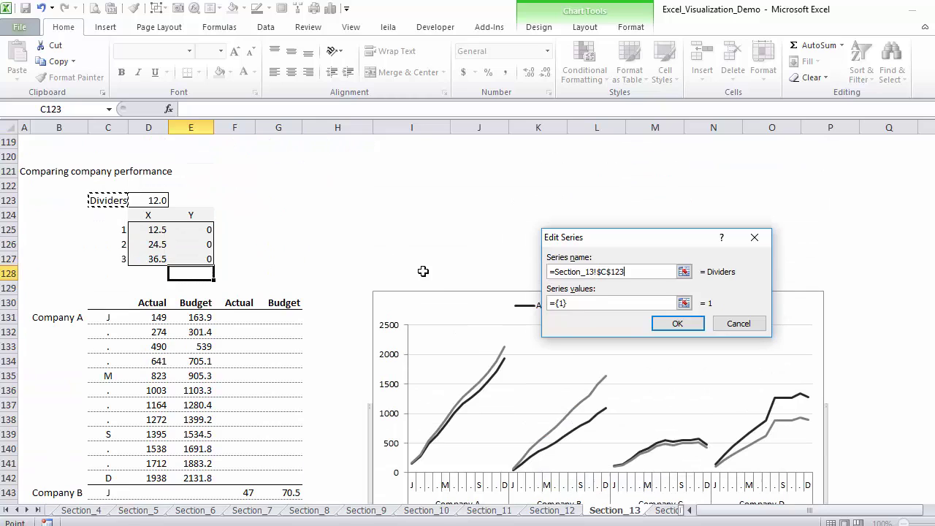
Set the new series' values to the divider Y values in E125:E127 and apply the data source changes.
left_click_drag(572, 301, 548, 302)
key("BackSpace")
left_click_drag(206, 231, 209, 260)
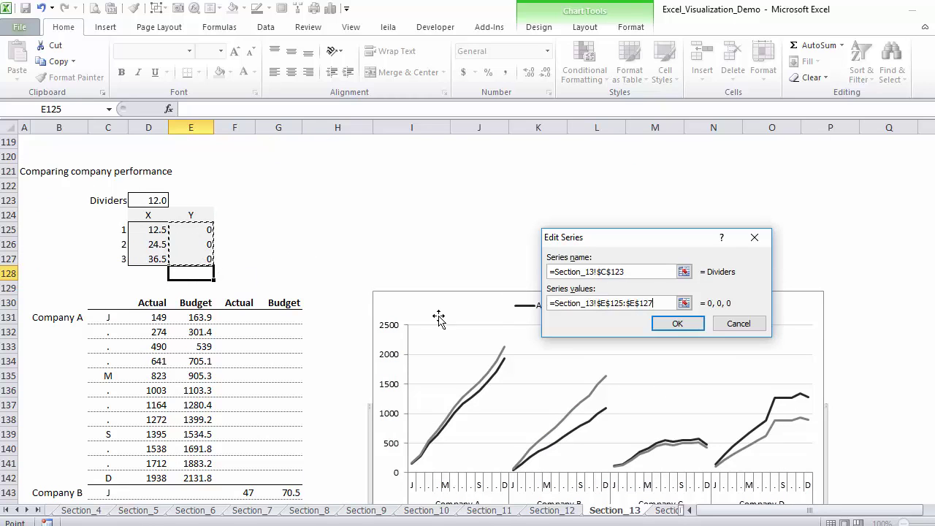
left_click(678, 323)
left_click(764, 385)
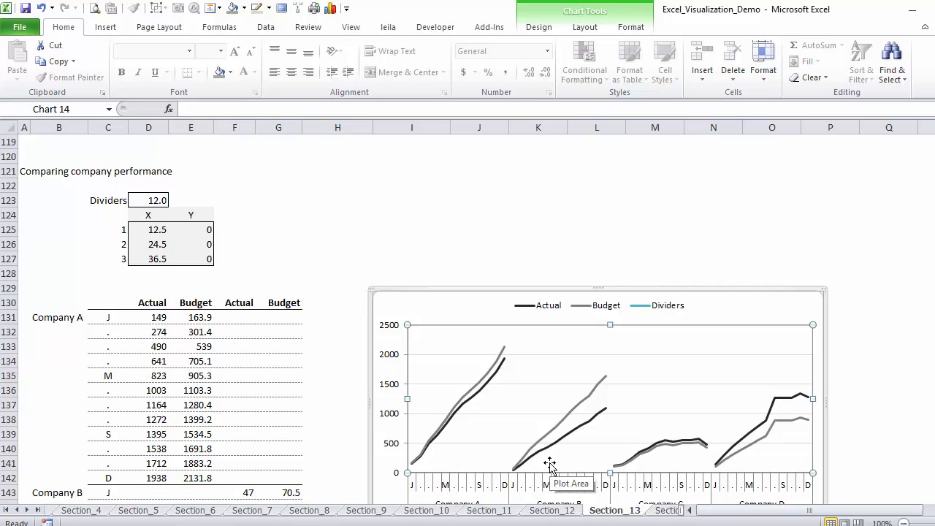
Change the chart type of only the Dividers series to an X Y scatter with markers only.
left_click(585, 26)
left_click(102, 45)
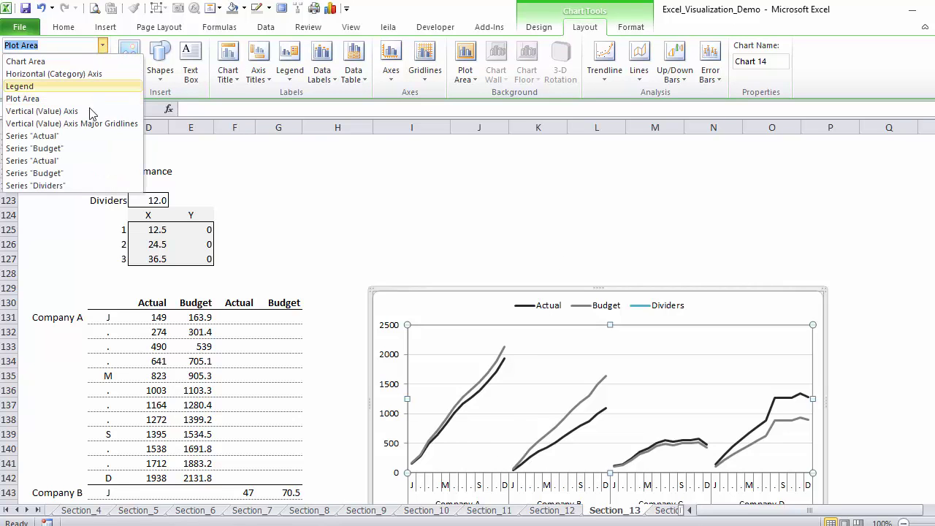
left_click(75, 186)
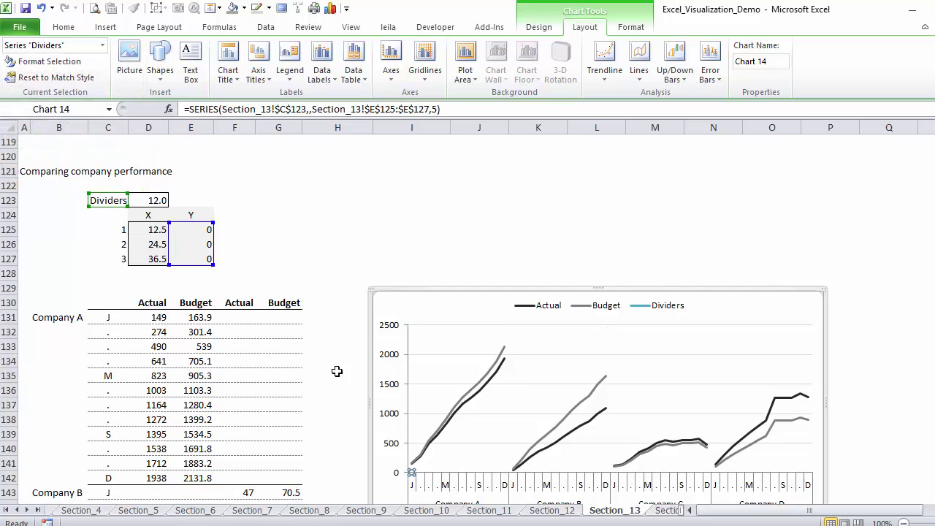
left_click(540, 30)
left_click(23, 64)
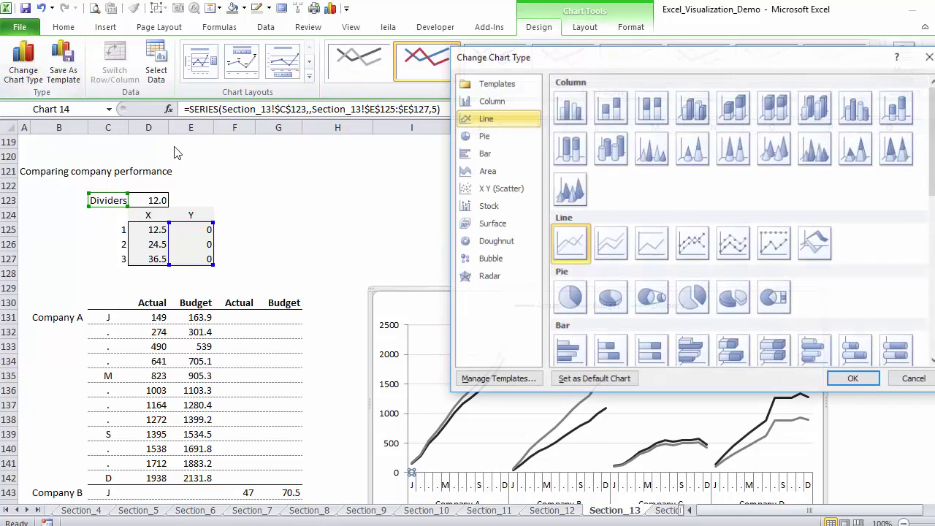
scroll(627, 283, "down", 5)
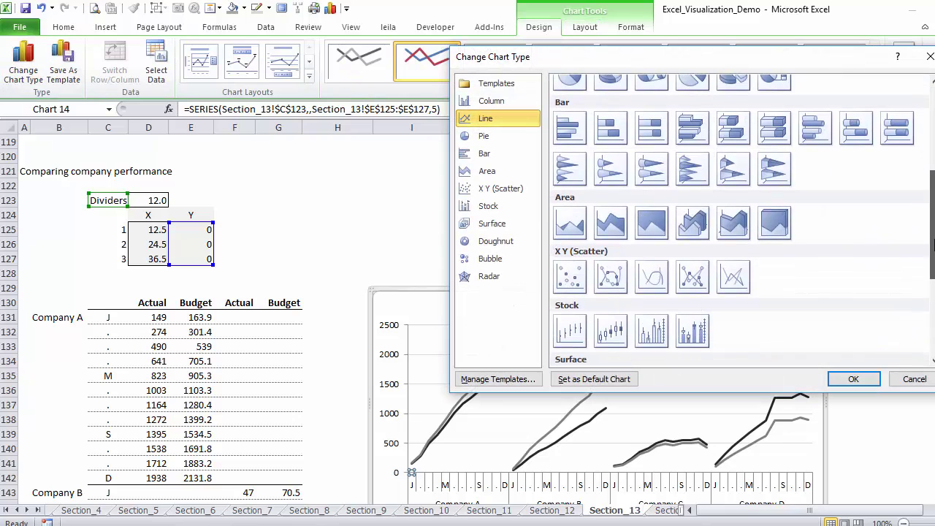
left_click(570, 276)
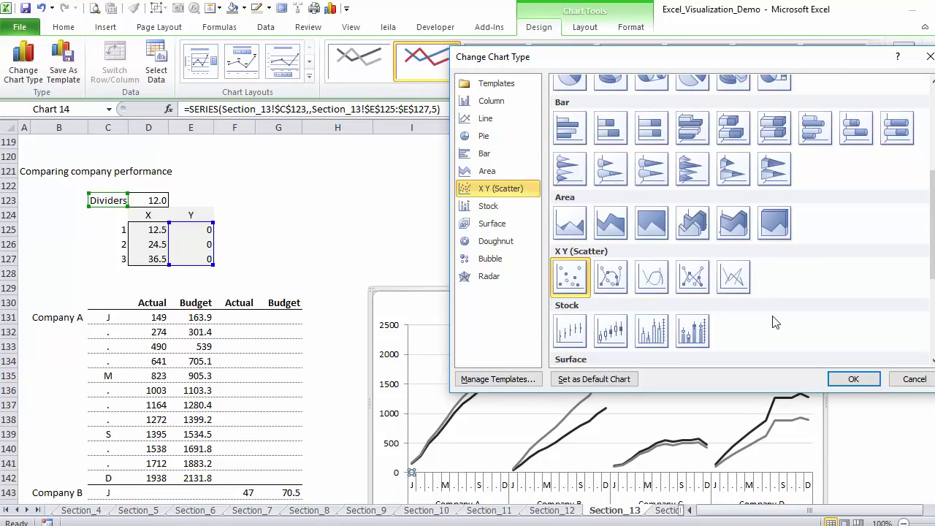
left_click(854, 380)
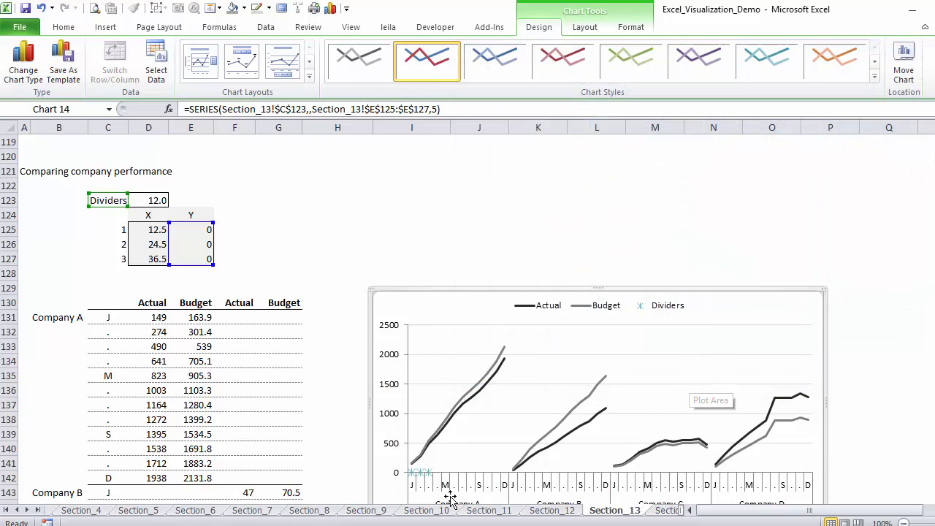
Set the Dividers series' X values to the calculated positions in D125:D127.
right_click(477, 429)
left_click(527, 383)
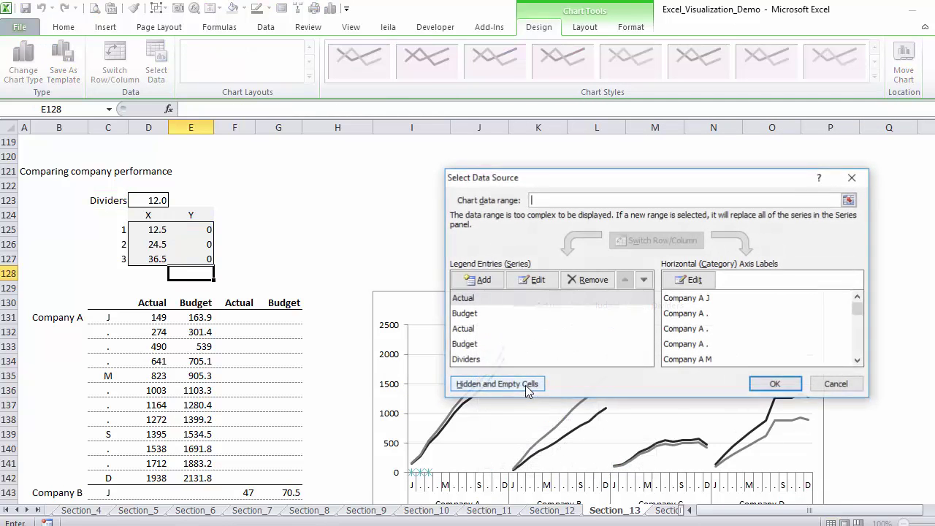
left_click(477, 360)
left_click(532, 280)
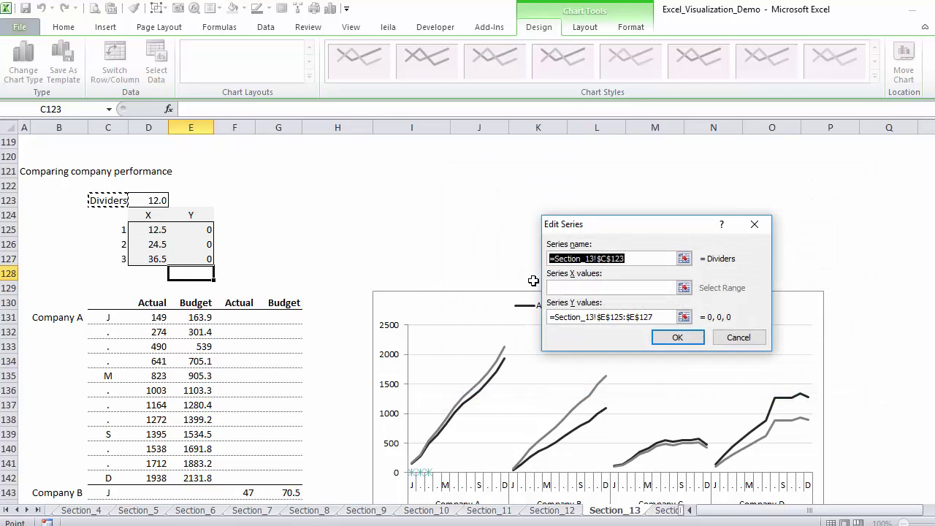
left_click(567, 288)
left_click_drag(157, 232, 154, 260)
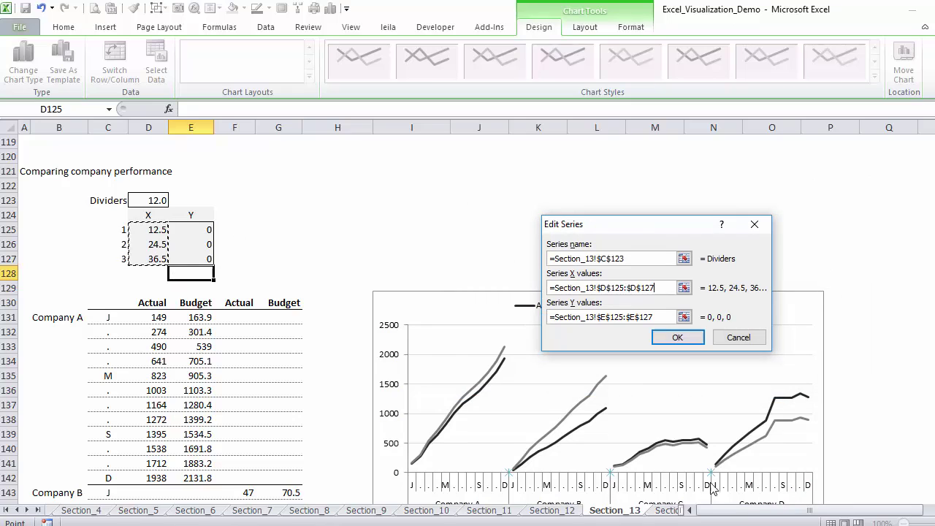
left_click(678, 338)
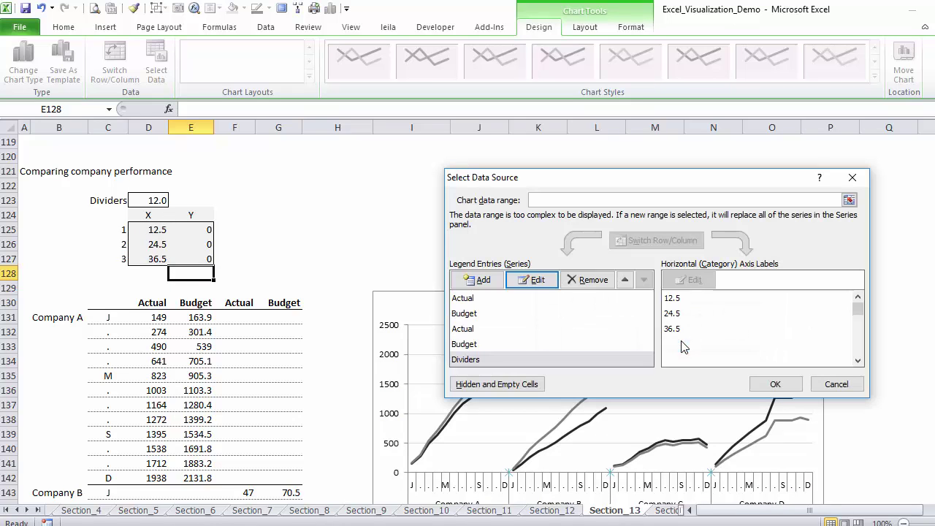
left_click(773, 385)
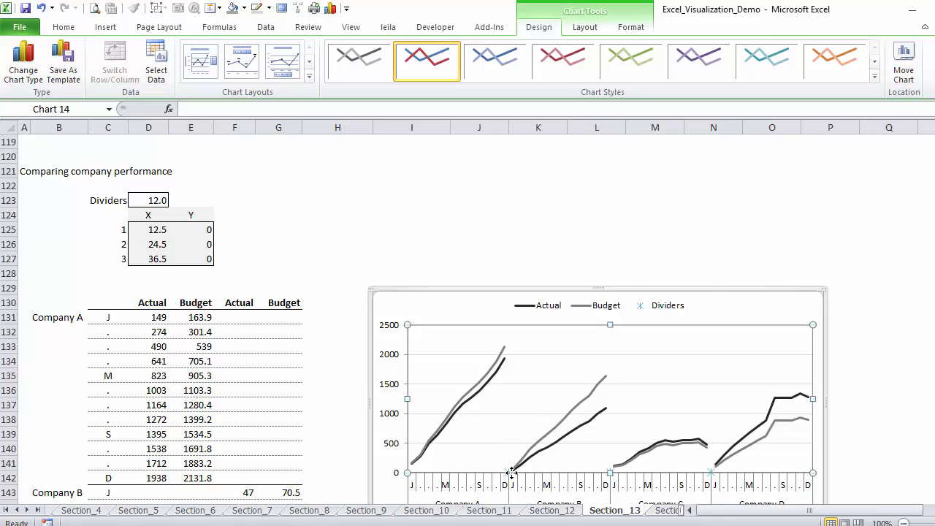
Plot the Dividers series on the secondary axis.
mouse_move(512, 473)
left_click(587, 28)
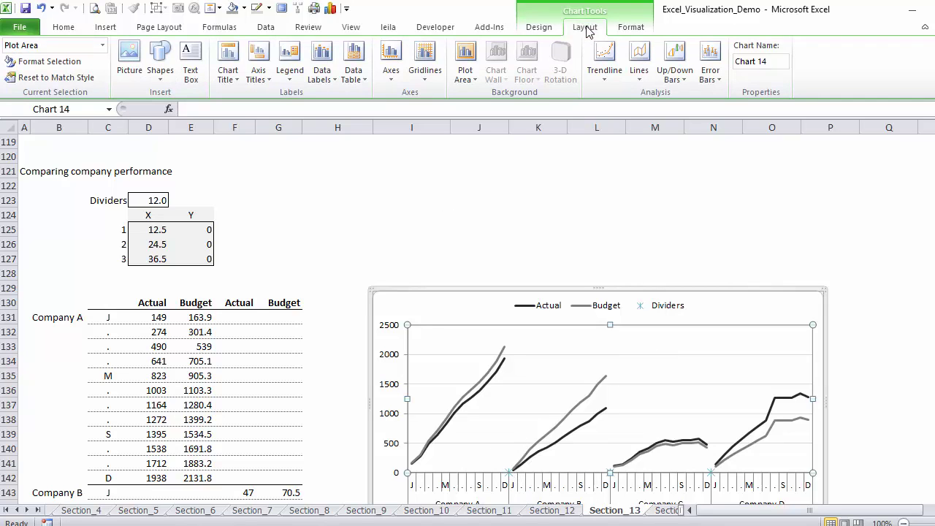
left_click(102, 46)
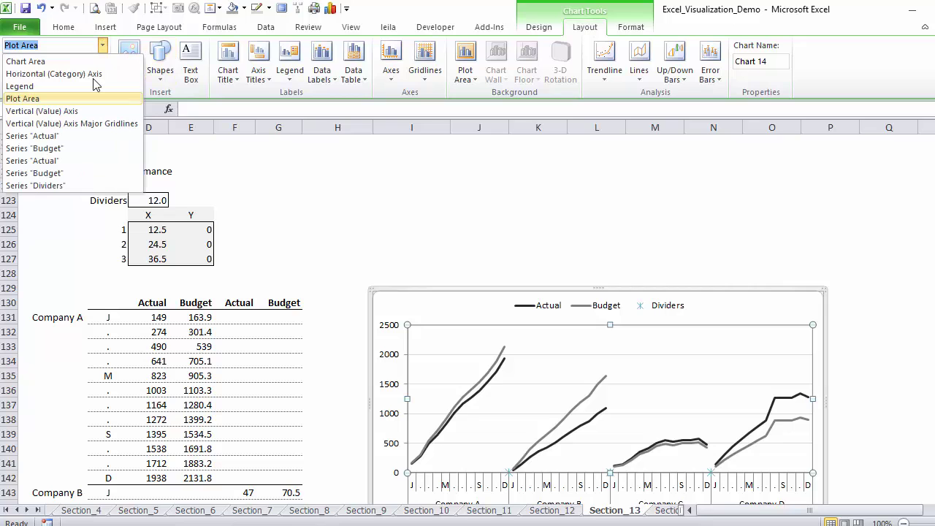
left_click(70, 186)
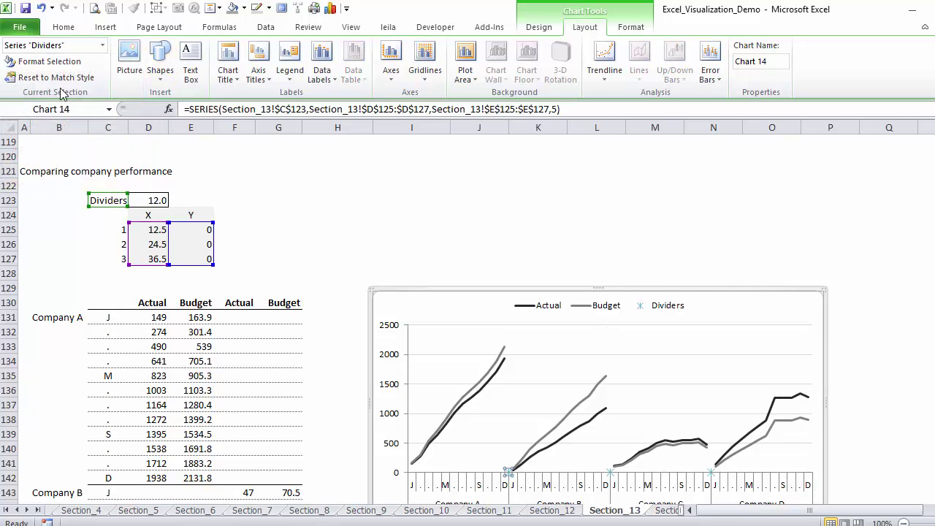
left_click(50, 61)
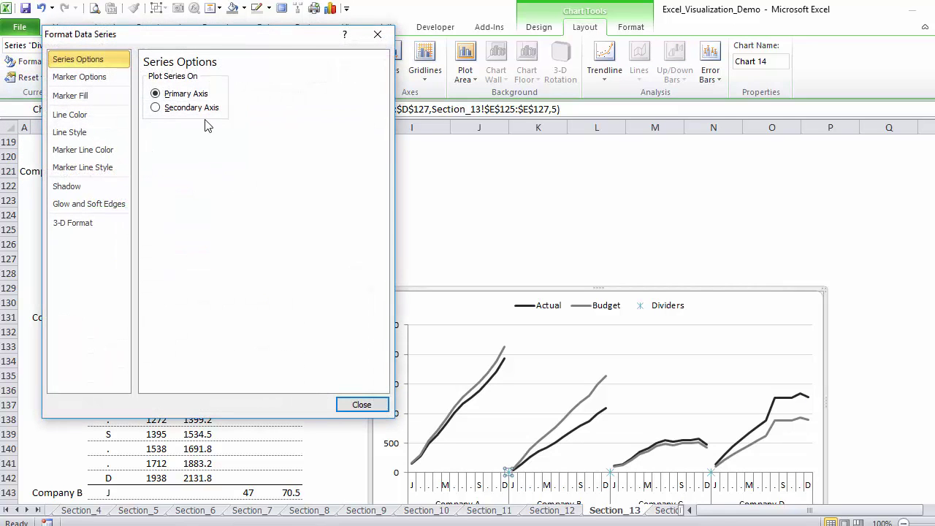
left_click(184, 110)
left_click(354, 403)
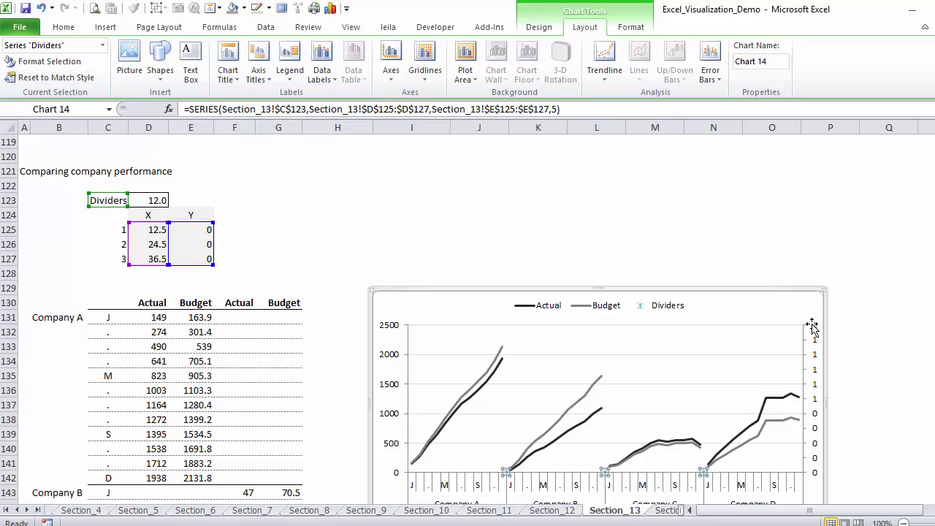
Fix the secondary vertical axis bounds at a minimum of 0.0 and a maximum of 1.0.
left_click(816, 404)
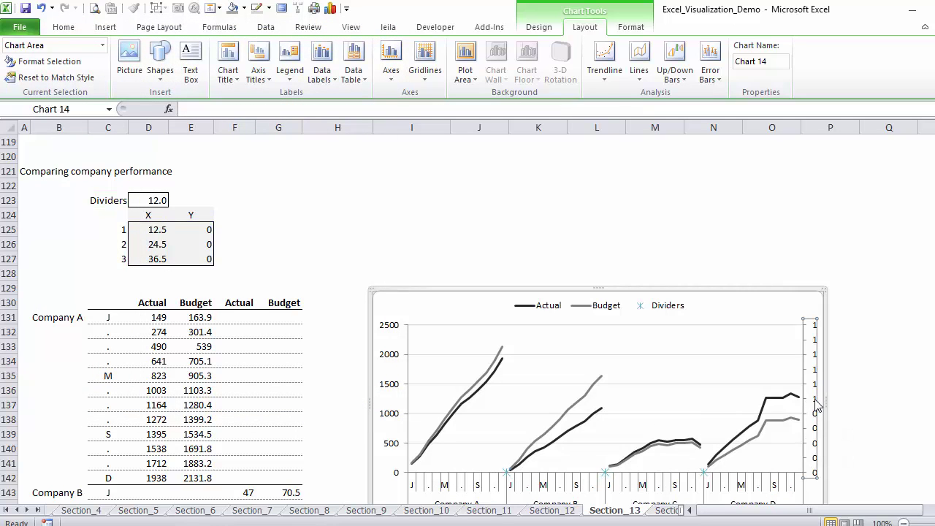
right_click(817, 404)
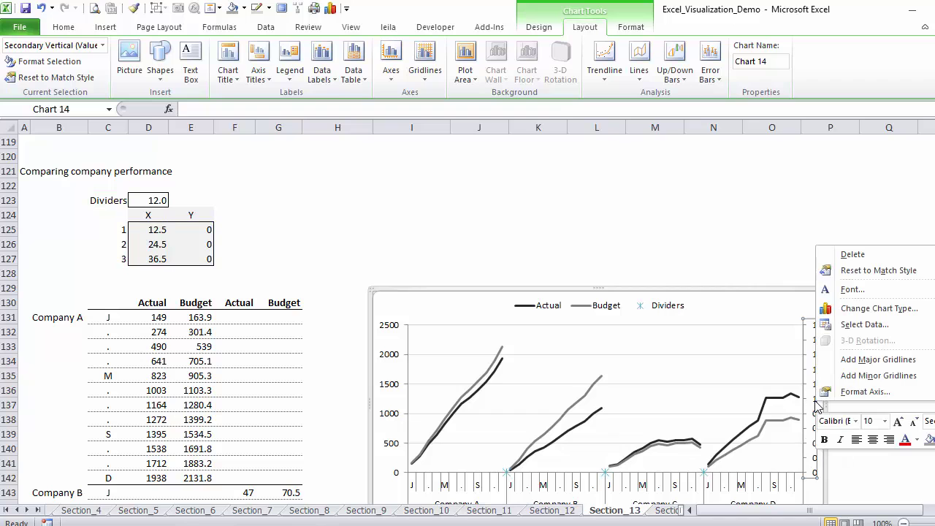
left_click(859, 393)
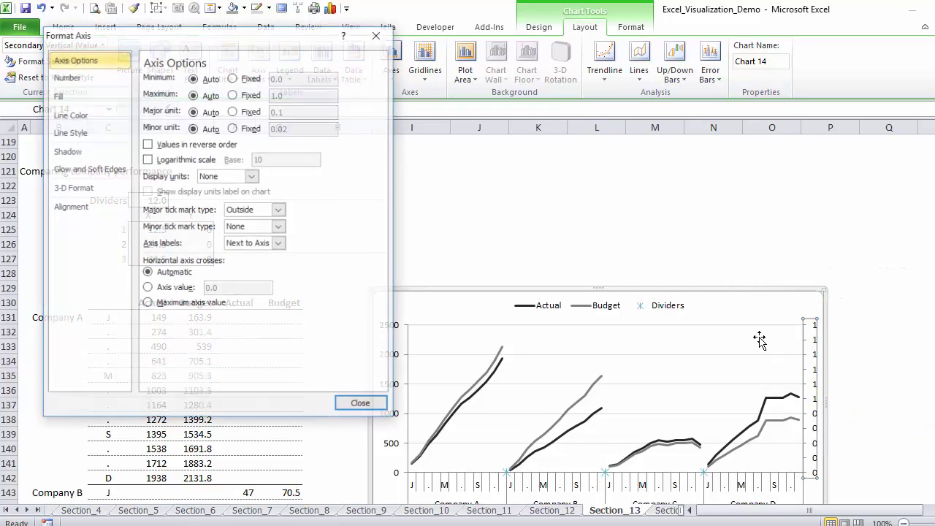
left_click(245, 80)
left_click(243, 96)
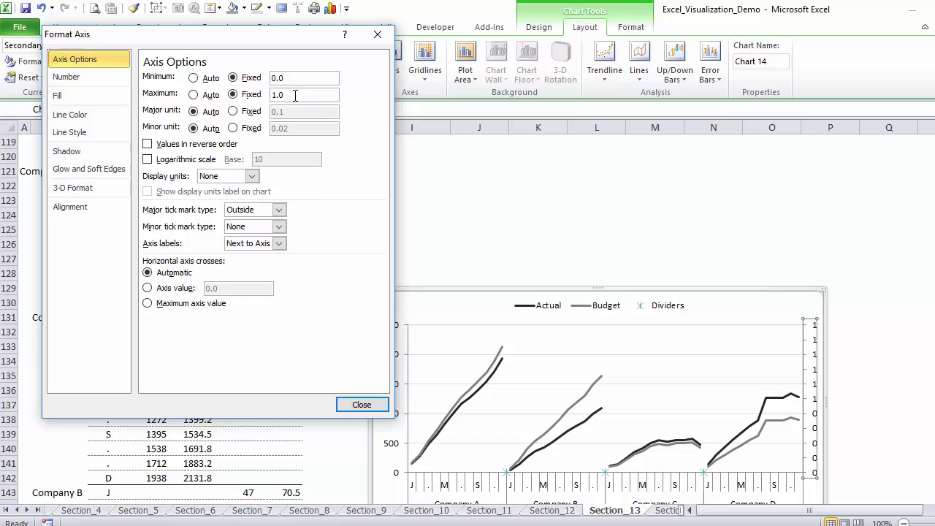
left_click(356, 403)
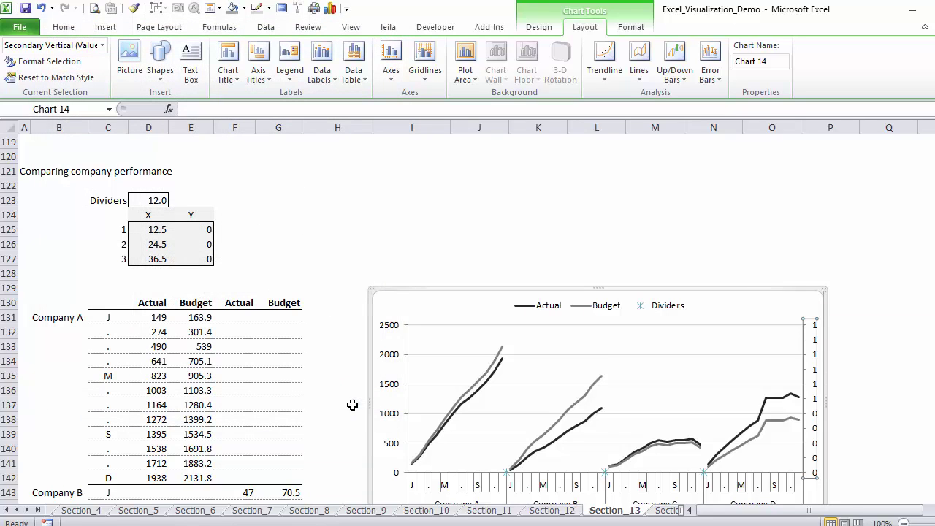
key("Escape")
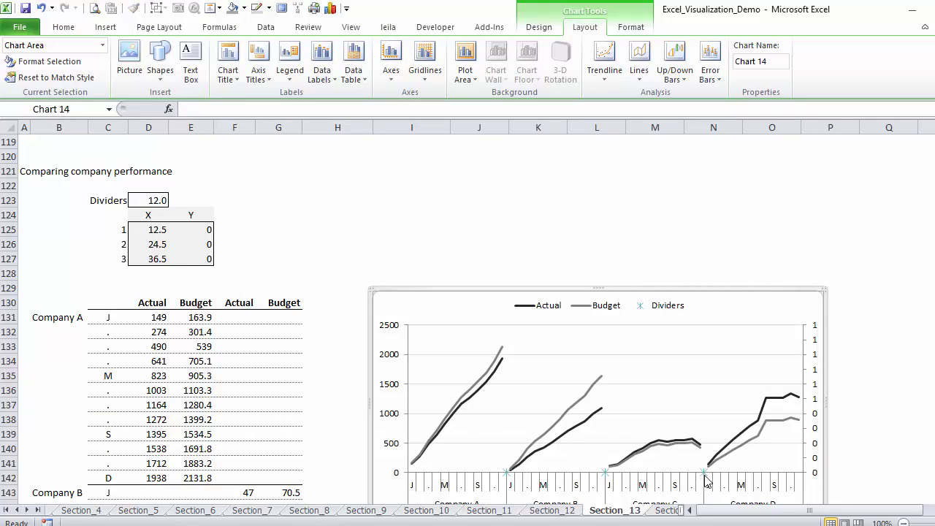
Add error bars to the Dividers series and set the vertical ones to the Plus direction with the No Cap end style.
left_click(704, 474)
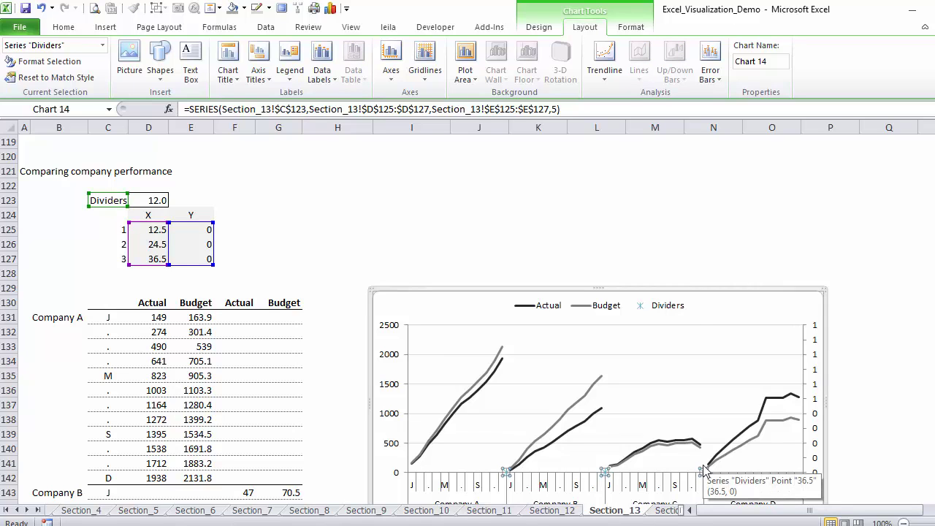
left_click(711, 69)
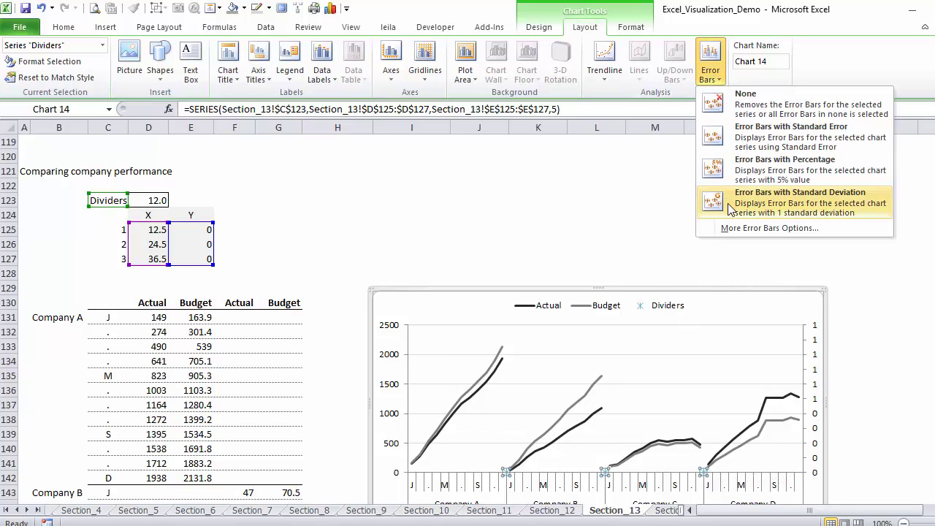
left_click(733, 227)
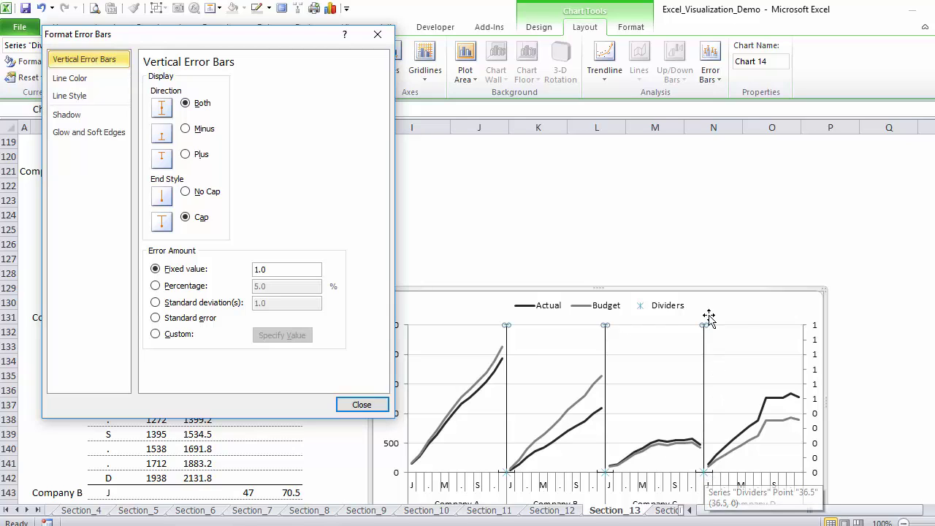
left_click(187, 154)
left_click(186, 192)
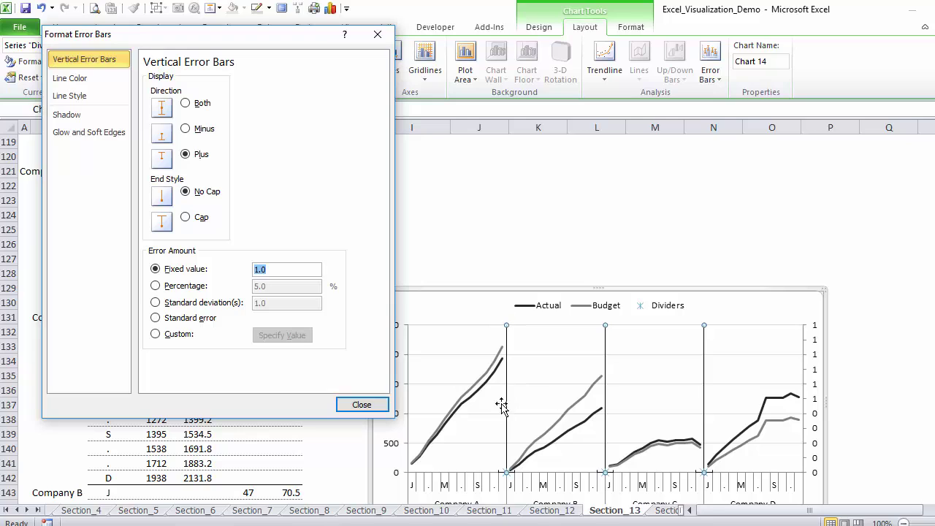
Format the Dividers series' vertical error bars as a solid grey line.
left_click(89, 81)
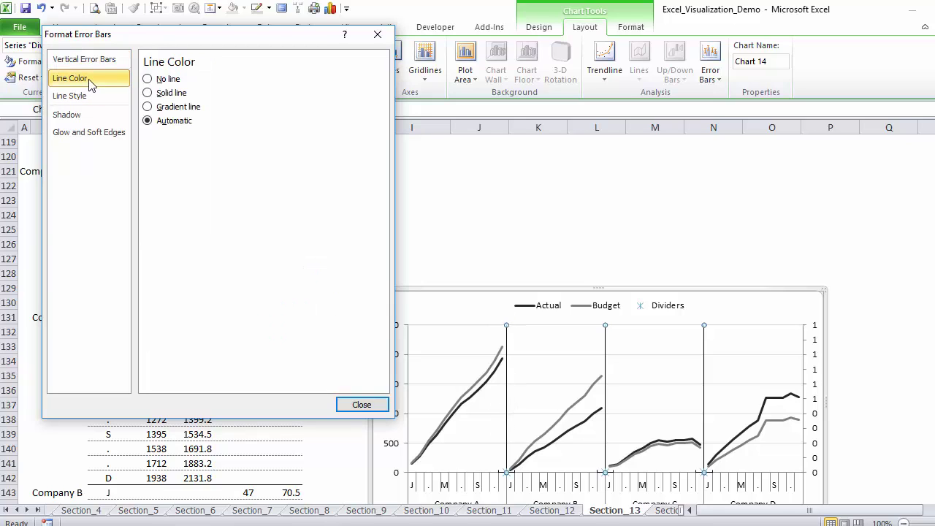
left_click(149, 93)
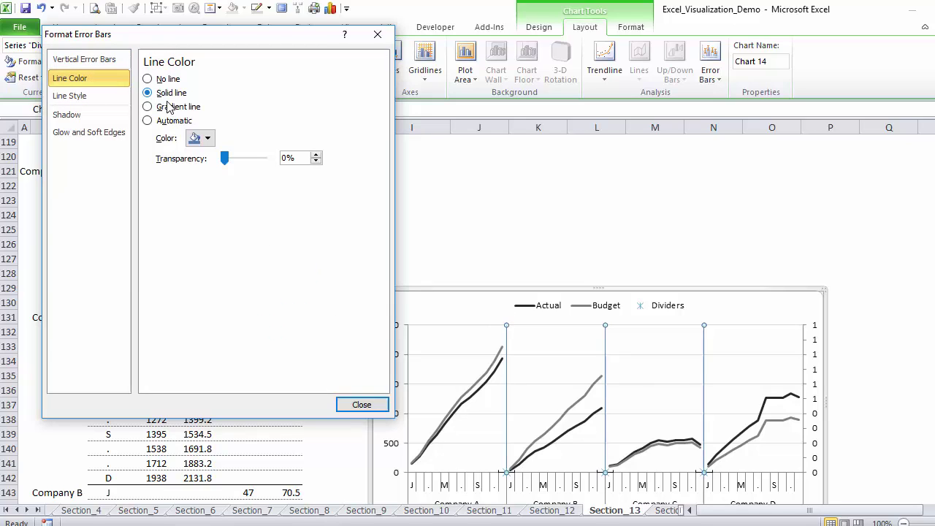
left_click(208, 139)
left_click(195, 209)
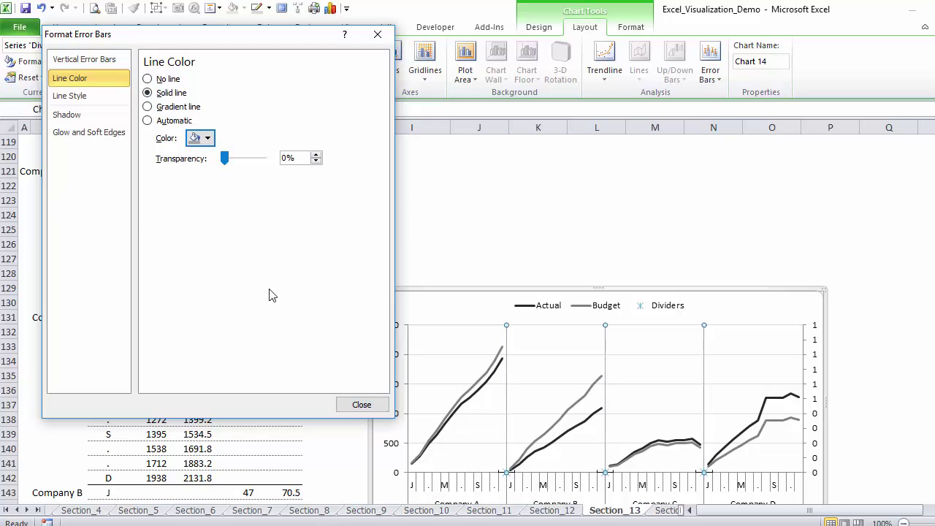
left_click(357, 407)
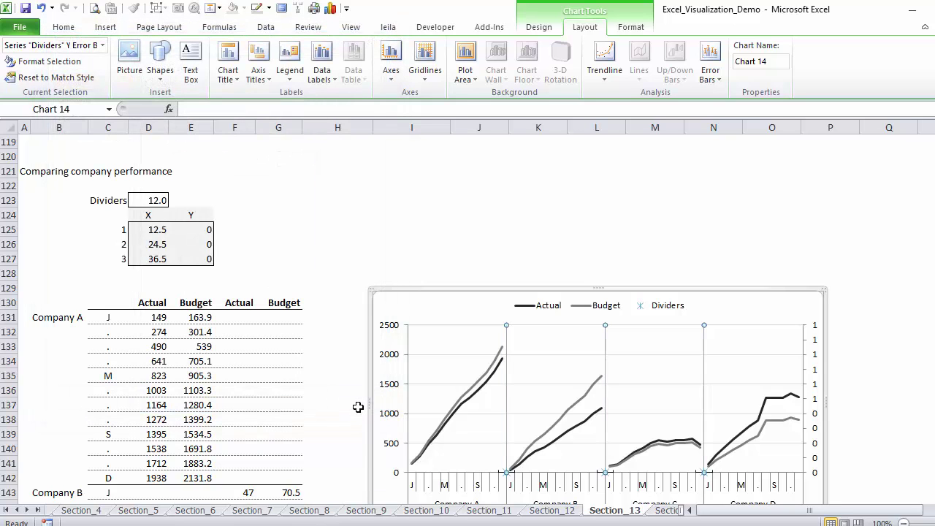
Delete the horizontal error bars of the Dividers series, keeping the vertical ones.
left_click(512, 475)
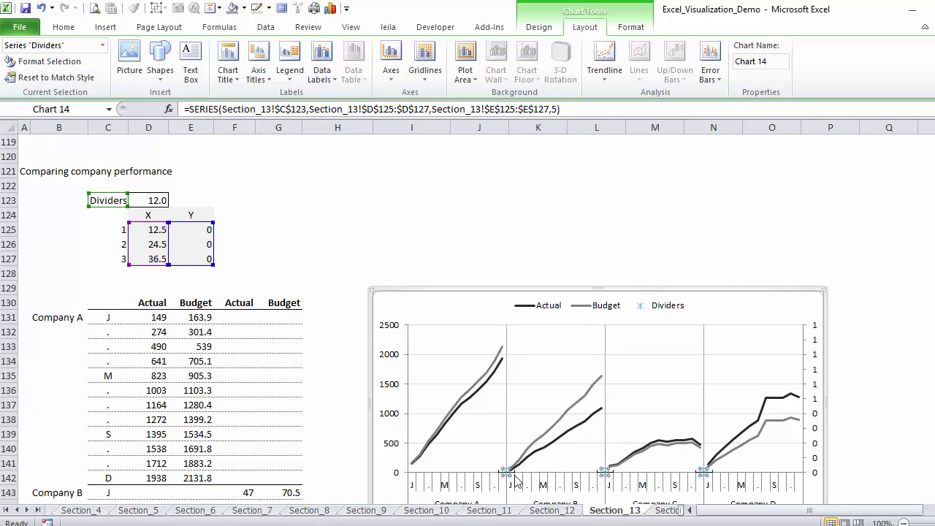
left_click(103, 45)
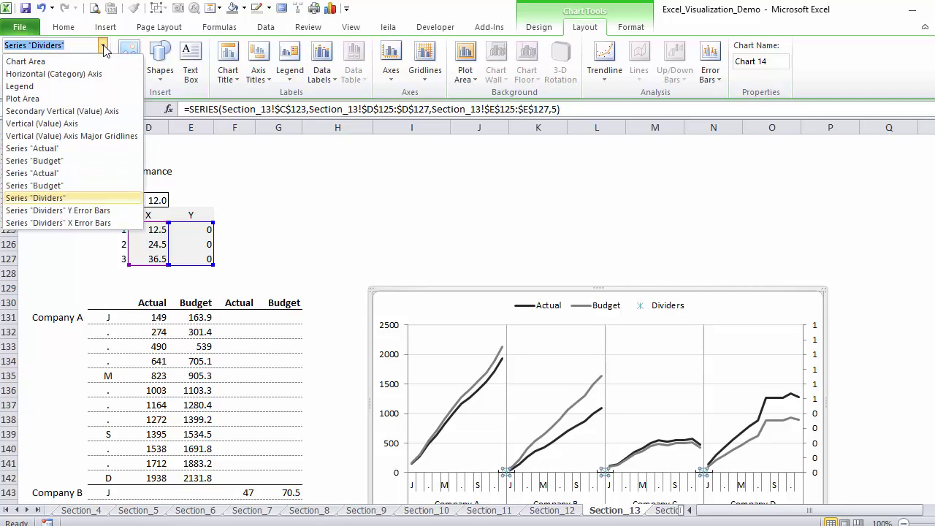
left_click(93, 223)
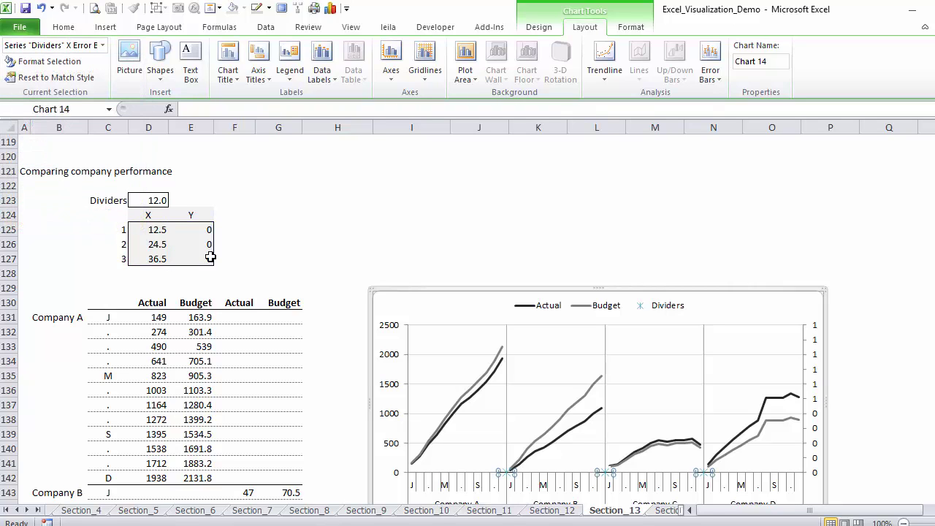
key("Escape")
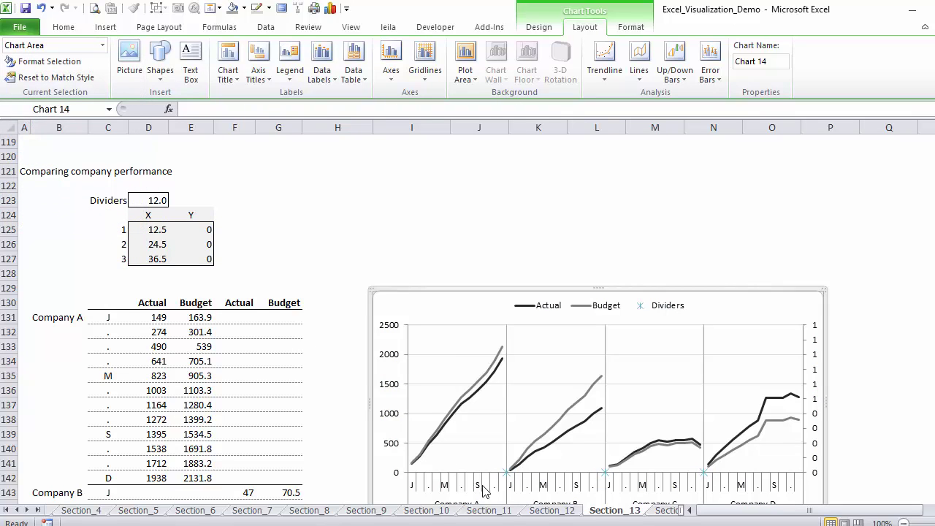
Hide the Dividers series' markers by setting their outline to No Outline.
left_click(507, 473)
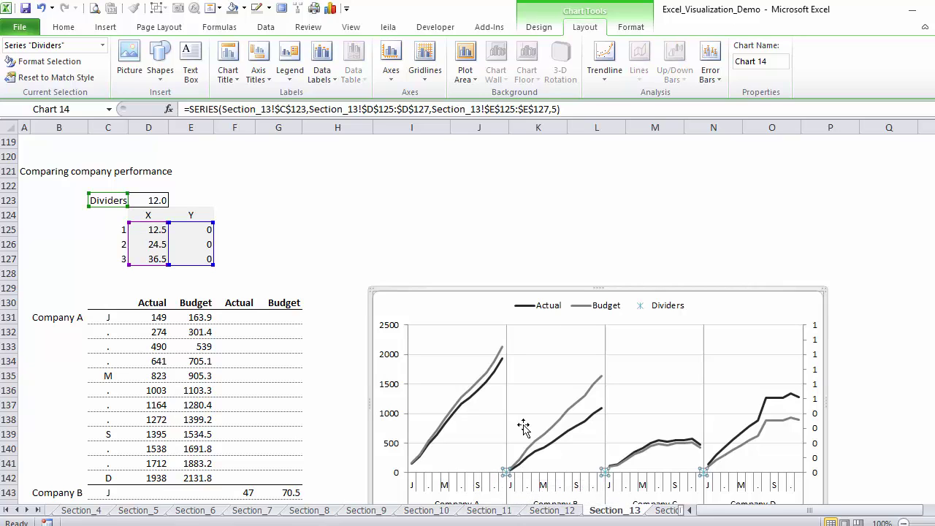
left_click(631, 27)
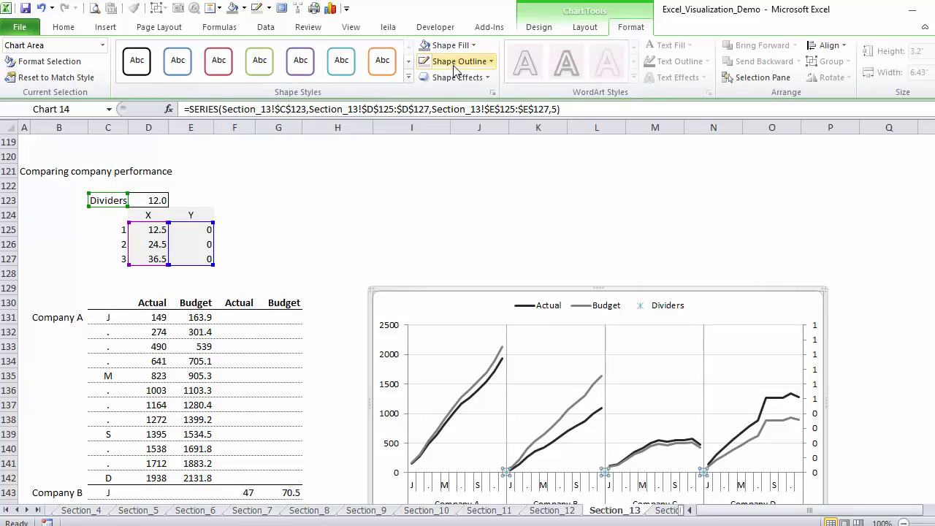
left_click(492, 62)
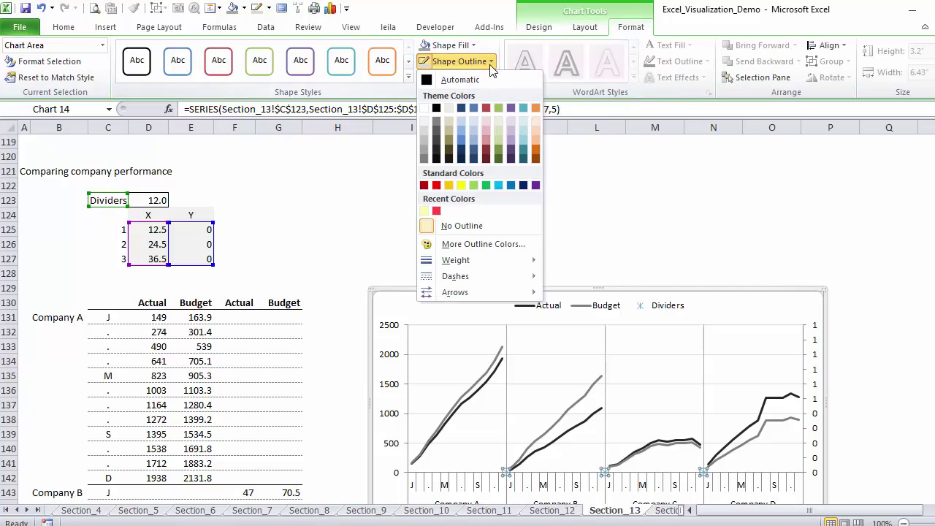
left_click(468, 227)
left_click(575, 449)
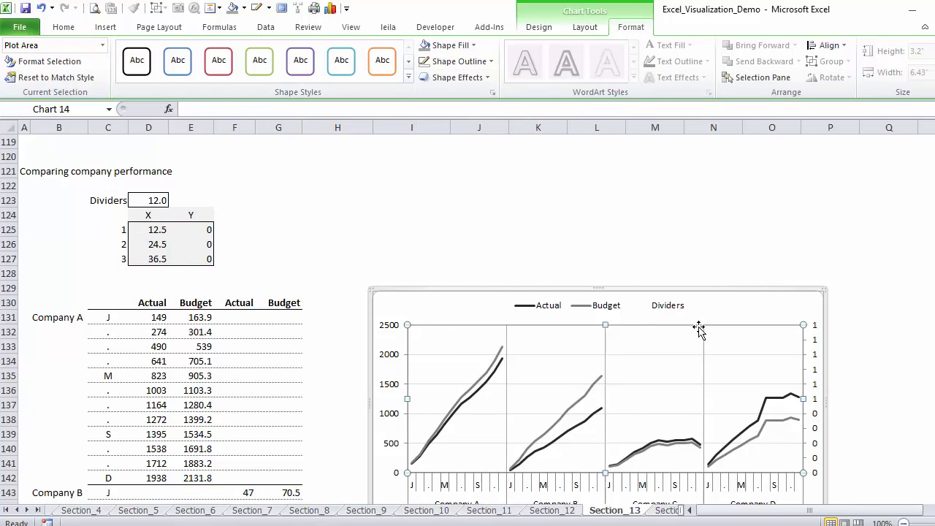
Delete the Dividers entry from the chart legend, keeping Actual and Budget.
left_click(669, 311)
left_click(670, 311)
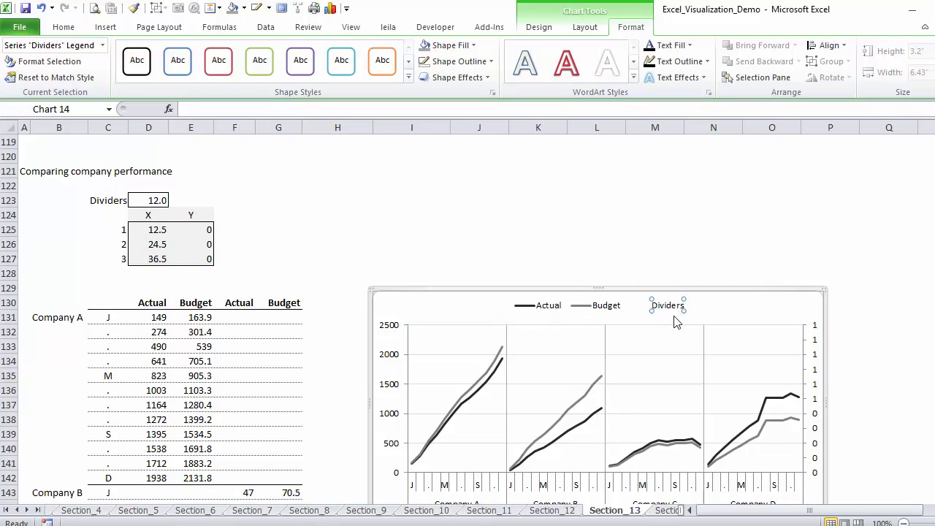
key("Delete")
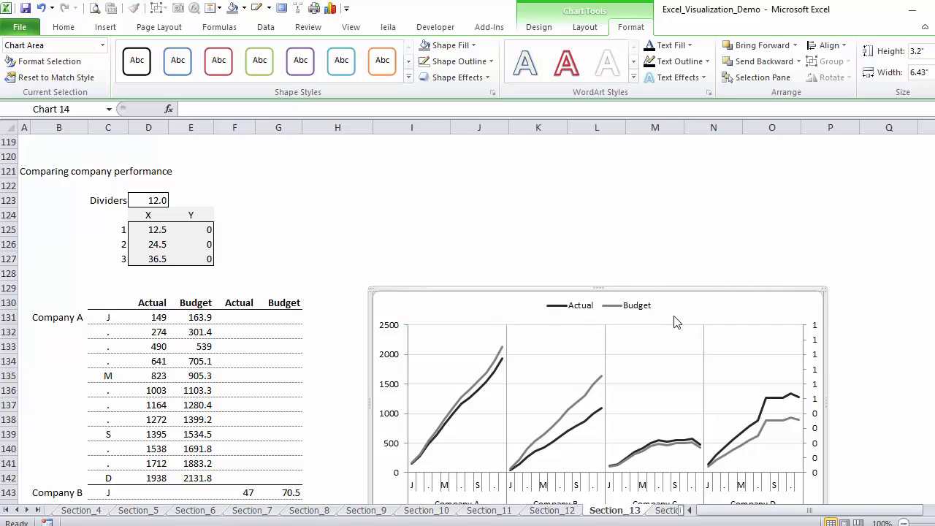
Set both the major tick mark type and the axis labels of the secondary vertical axis to None.
left_click(816, 395)
right_click(816, 393)
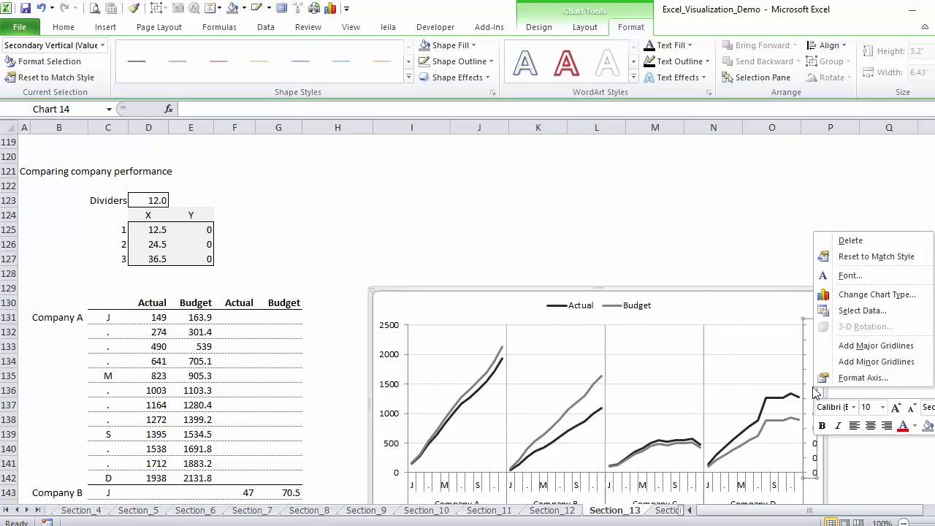
left_click(851, 379)
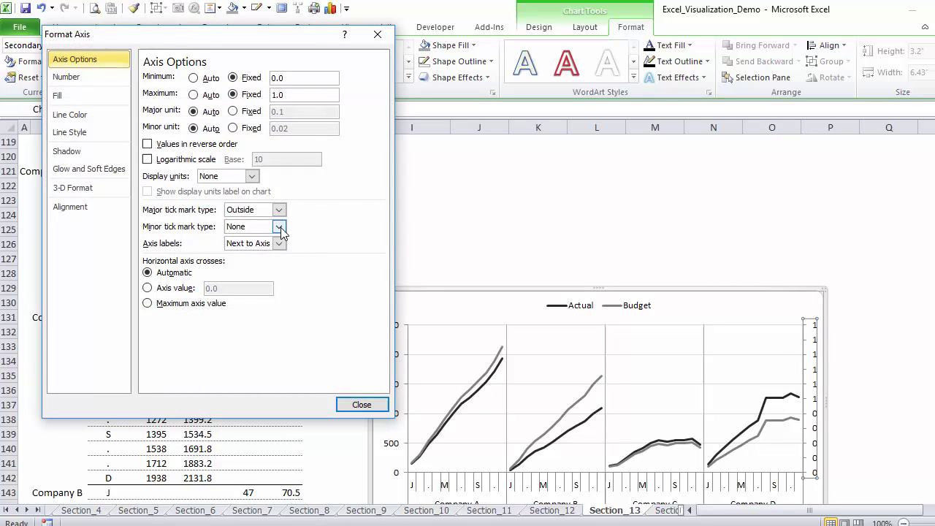
left_click(277, 210)
left_click(268, 225)
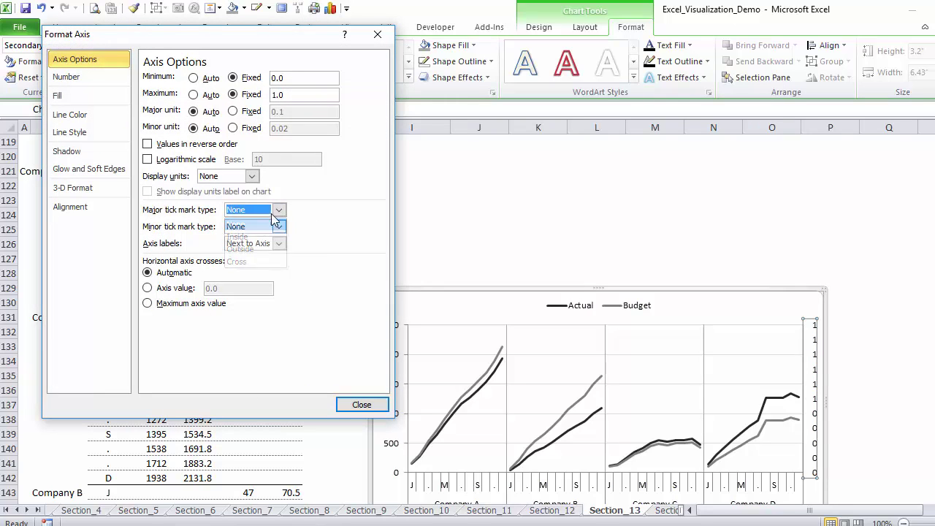
left_click(279, 243)
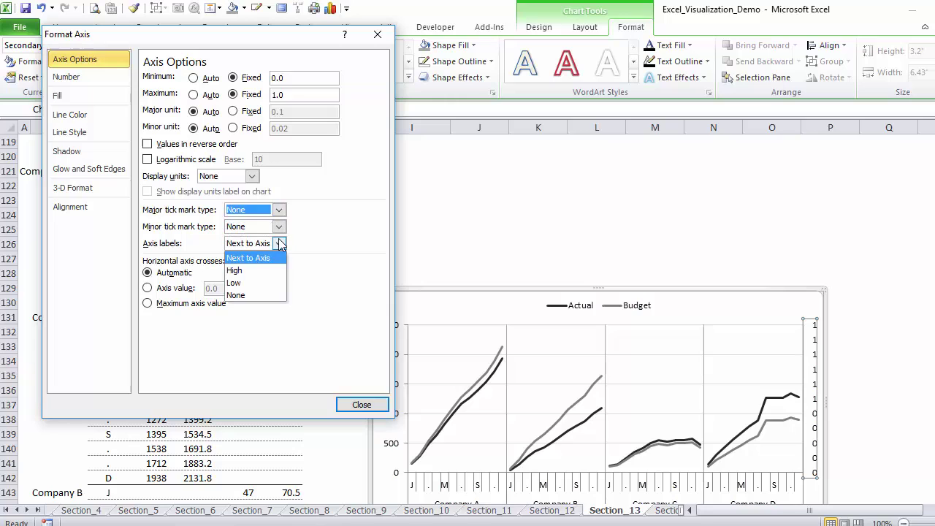
left_click(263, 296)
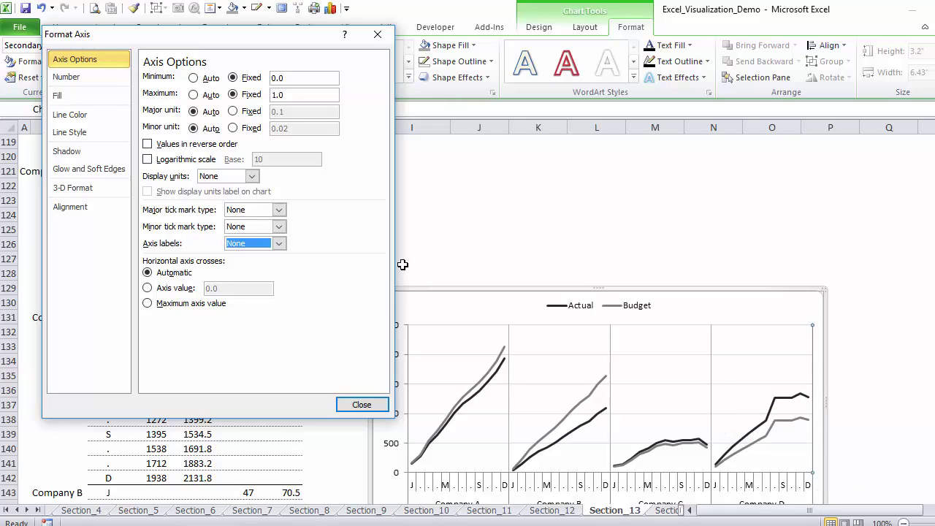
Set the secondary vertical axis line to a solid line.
left_click(98, 113)
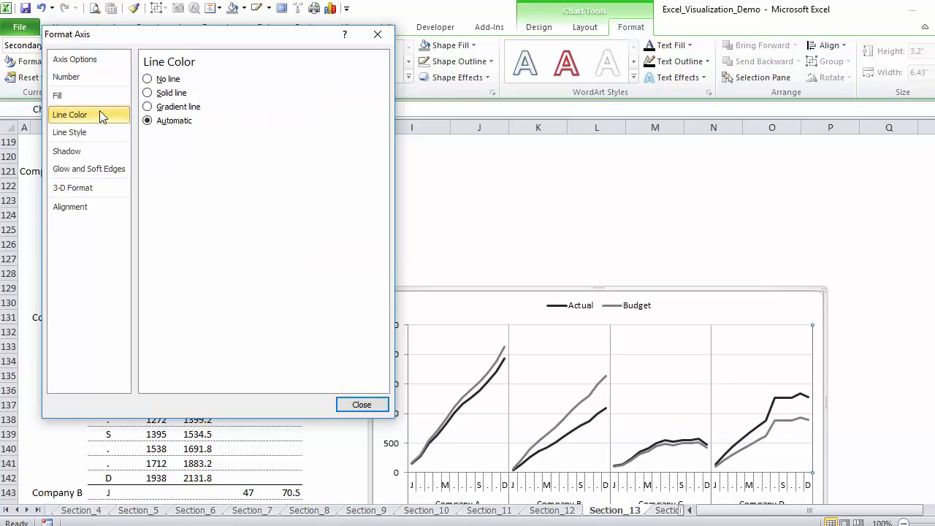
left_click(163, 94)
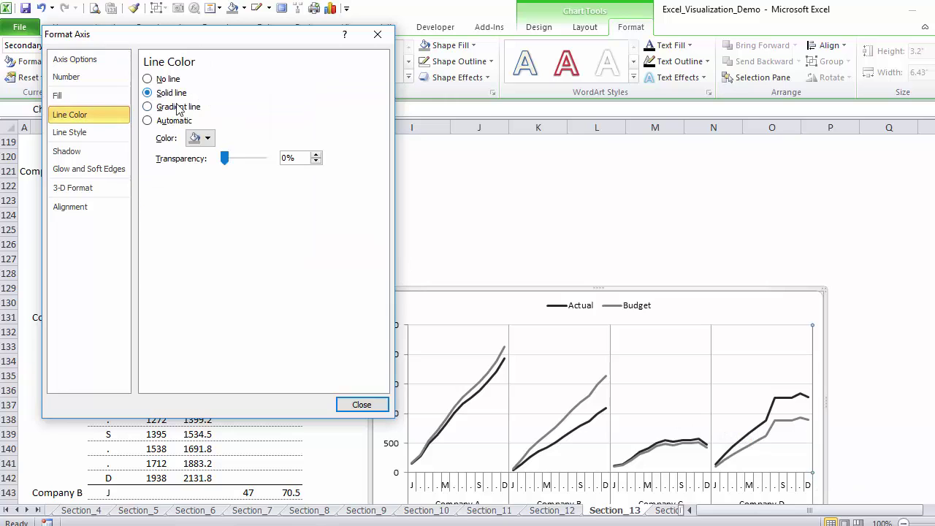
left_click(362, 405)
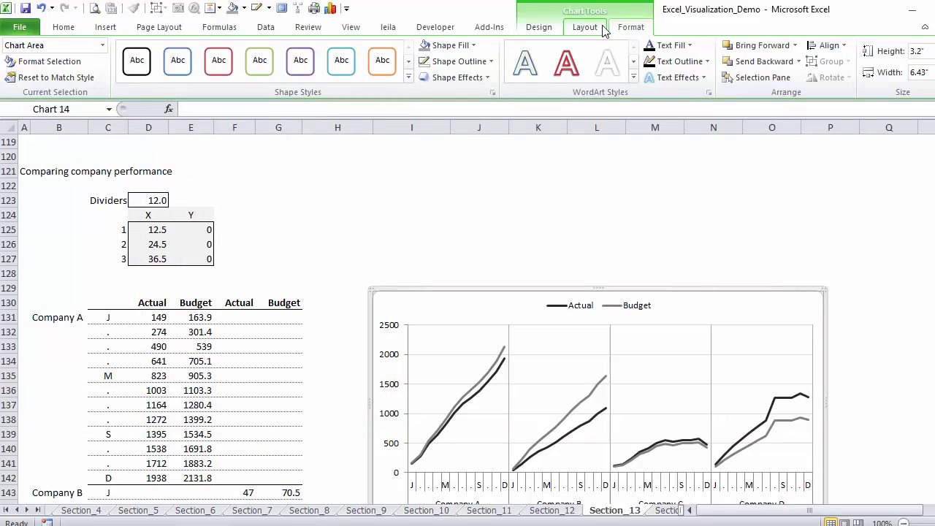
Remove the outline around the chart area.
left_click(491, 62)
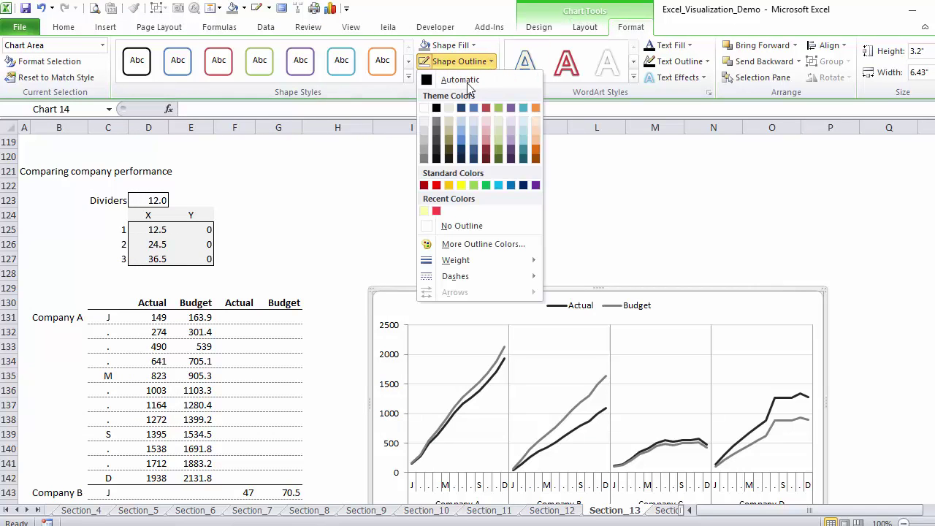
left_click(468, 227)
left_click(475, 229)
Examine the finished company panel chart, its source data below, and the Product A and Product B panel charts further down the sheet.
scroll(475, 229, "down", 1)
scroll(467, 321, "down", 1)
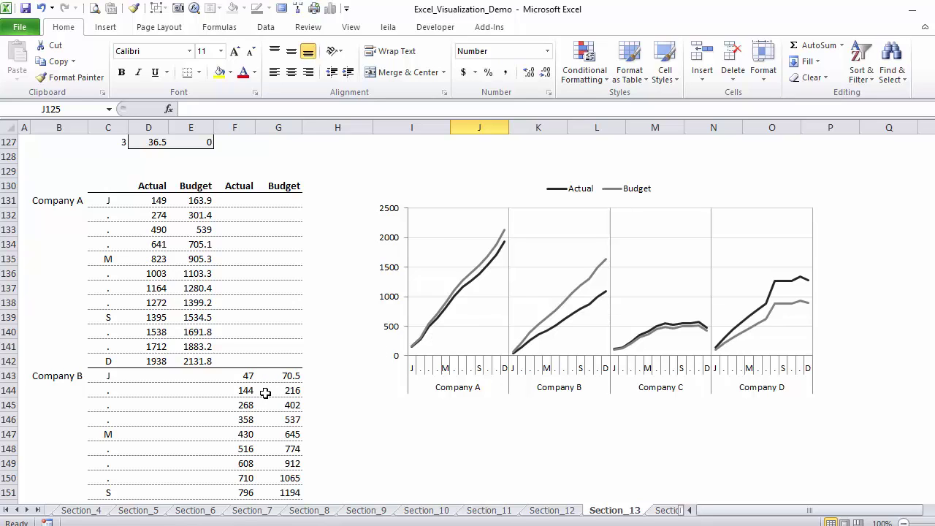
left_click(332, 377)
key("Down")
key("Down")
key("Down")
key("Down")
key("Down")
key("Down")
key("Down")
key("Down")
key("Down")
key("Down")
key("Down")
key("Down")
key("Down")
key("Down")
key("Down")
key("Down")
key("Down")
key("Down")
key("Down")
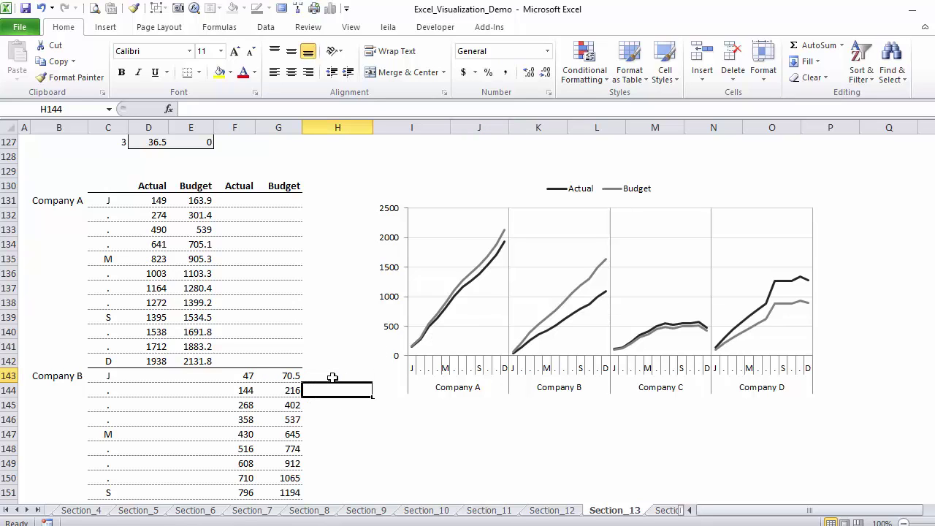
key("Down")
key("Down")
key("Down")
key("Down")
key("Down")
key("Down")
key("Down")
key("Down")
key("Down")
key("Down")
key("Down")
key("Down")
key("Down")
key("Down")
key("Down")
key("Down")
key("Down")
key("Down")
key("Down")
key("Down")
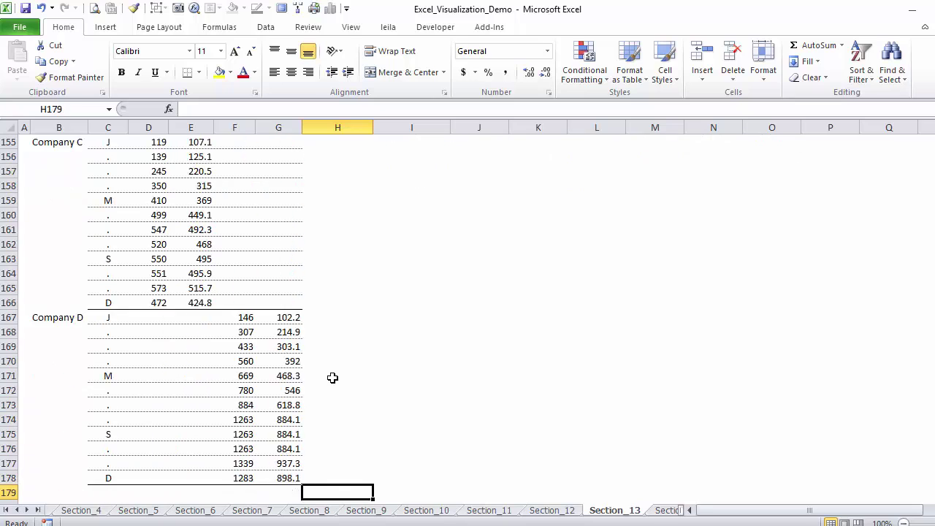
key("Down")
key("Down")
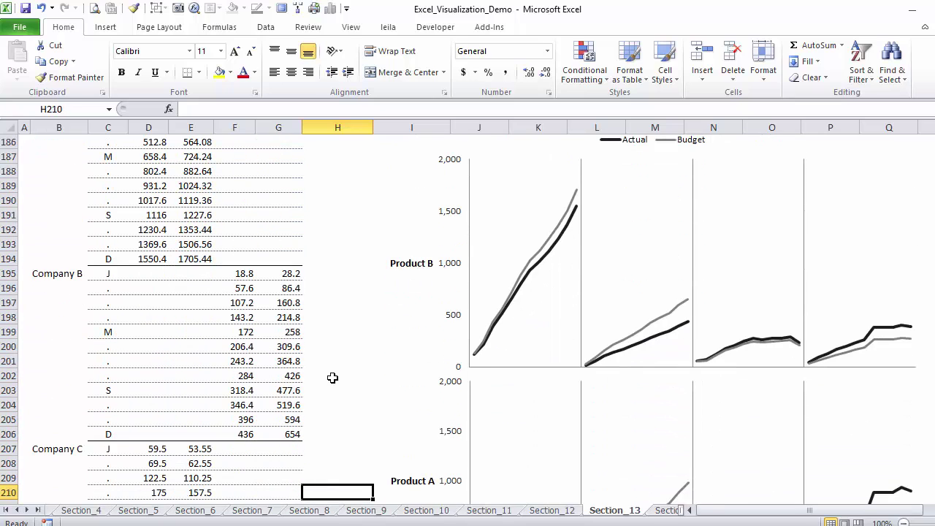
key("Down")
key("Down")
key("Down")
key("Down")
key("Down")
key("Down")
key("Down")
key("Down")
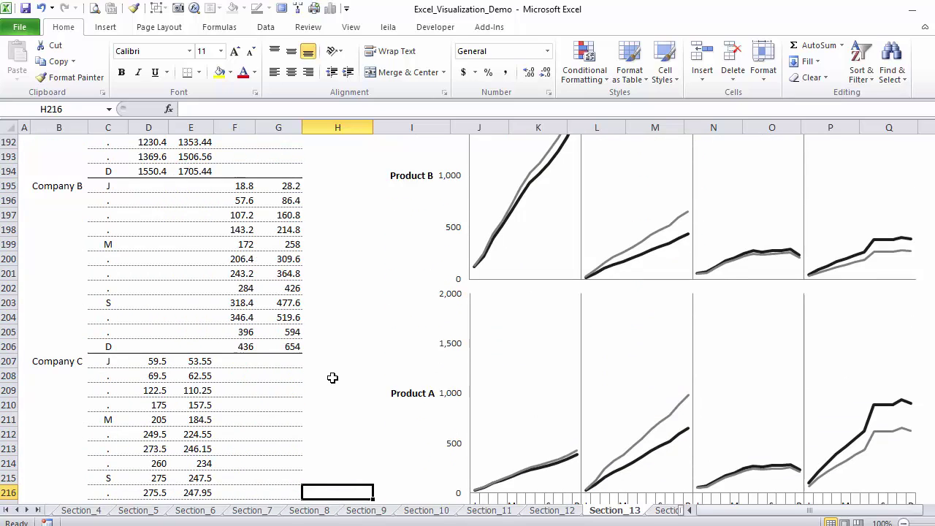
key("Down")
key("Down")
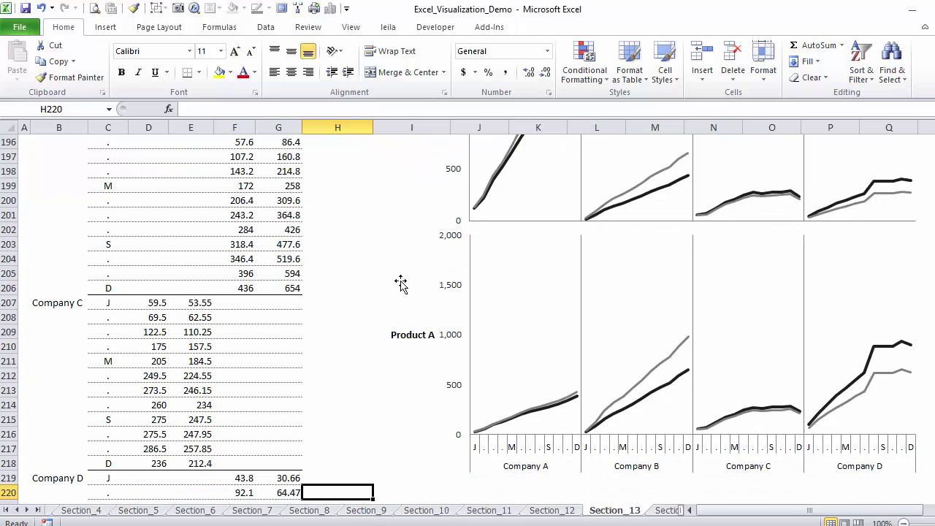
Compare the Product B panel chart with the Product A panel chart stacked beneath it.
left_click(340, 216)
key("Up")
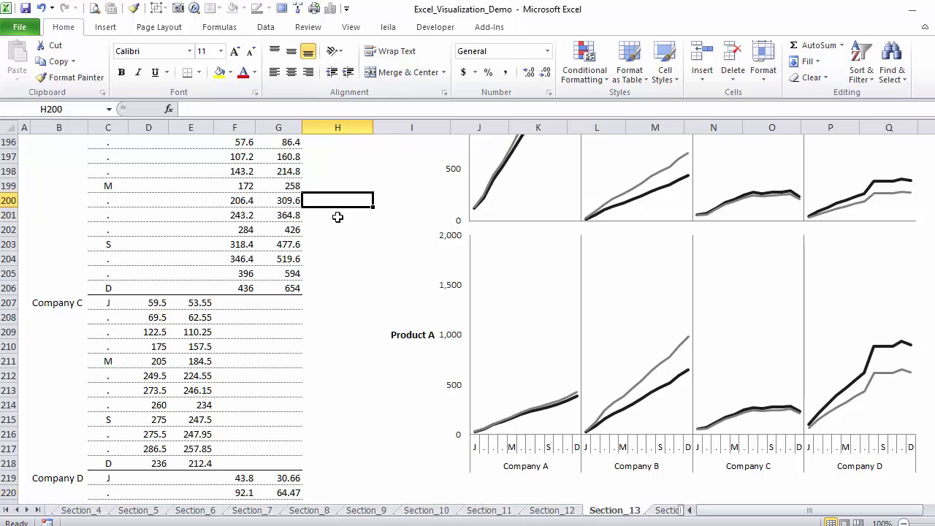
key("Up")
key("Up")
key("Up")
key("Up")
key("Up")
key("Up")
key("Up")
key("Up")
key("Up")
key("Up")
key("Up")
key("Up")
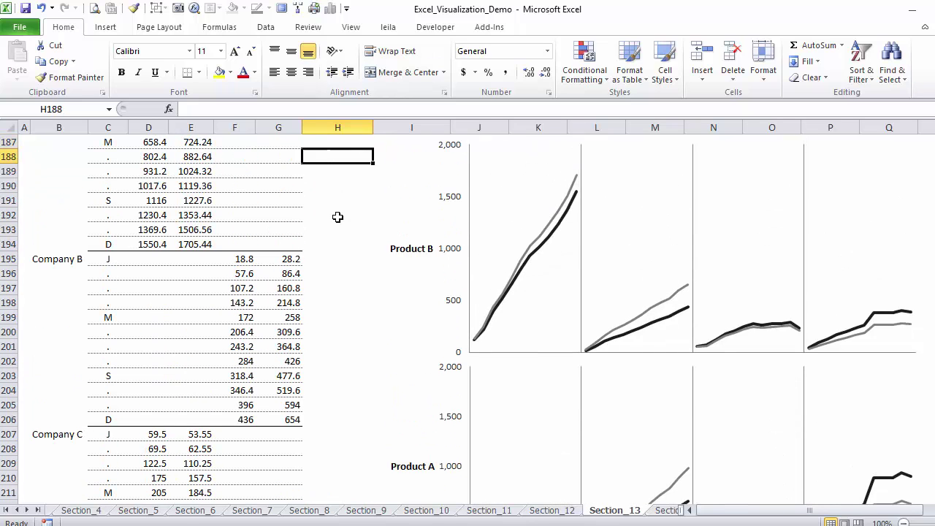
key("Down")
key("Down")
key("Down")
key("Down")
key("Down")
key("Down")
key("Down")
key("Down")
key("Down")
key("Down")
key("Down")
key("Down")
key("Down")
key("Down")
key("Down")
key("Down")
key("Down")
key("Down")
key("Down")
key("Down")
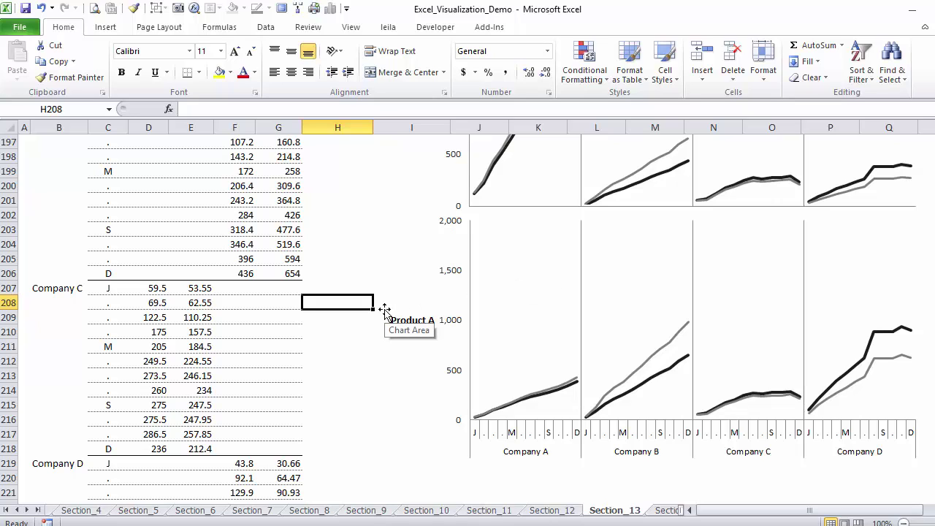
Select the Product A chart and the Product B chart's Budget series to inspect how the two separate charts are stacked.
left_click(493, 335)
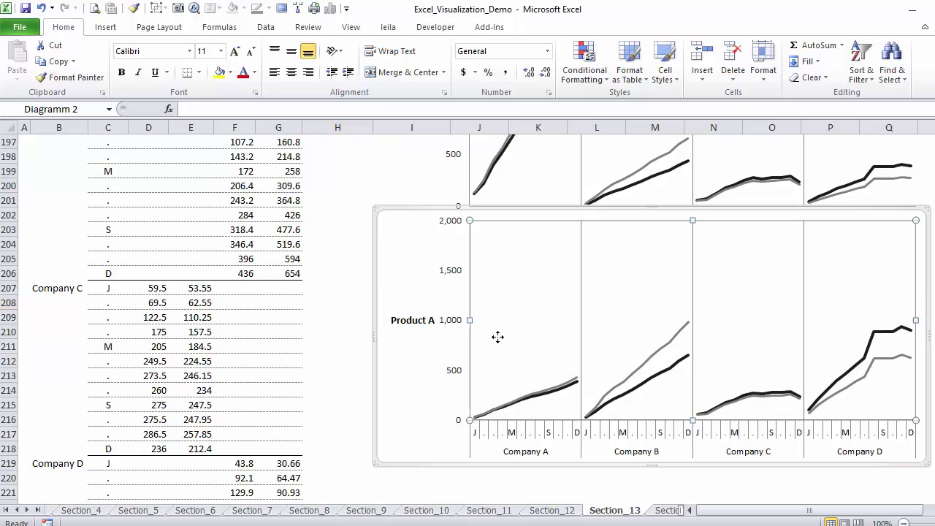
left_click(491, 181)
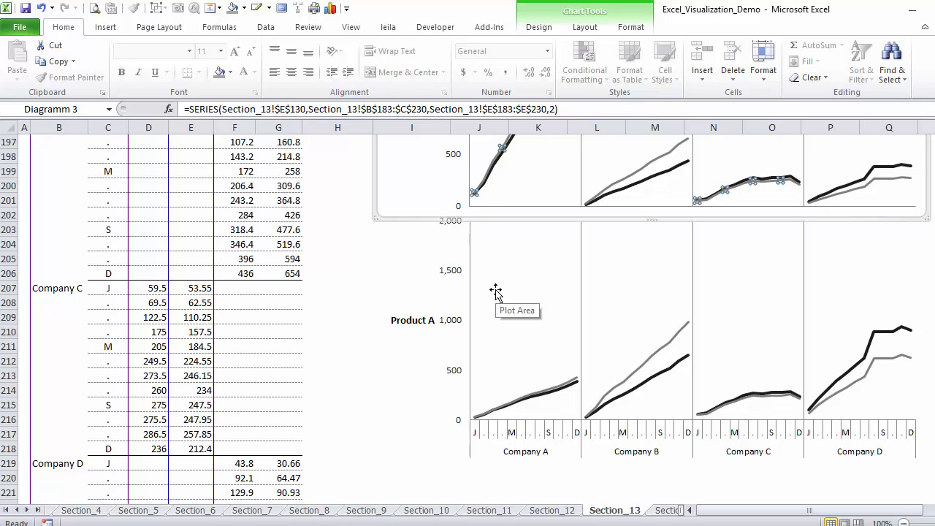
key("Escape")
key("Escape")
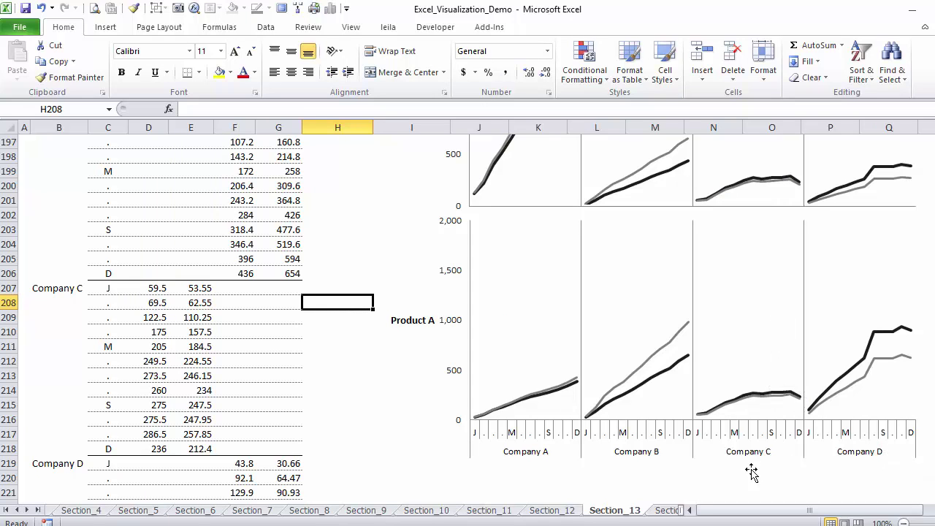
Examine the full Product B panel chart, its legend and source rows, and where it meets the Product A chart.
left_click(699, 176)
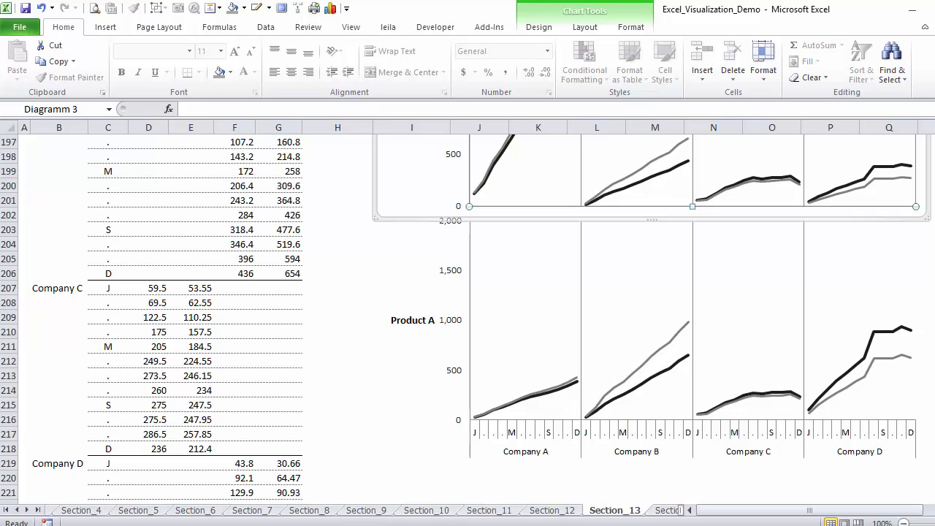
scroll(862, 303, "up", 6)
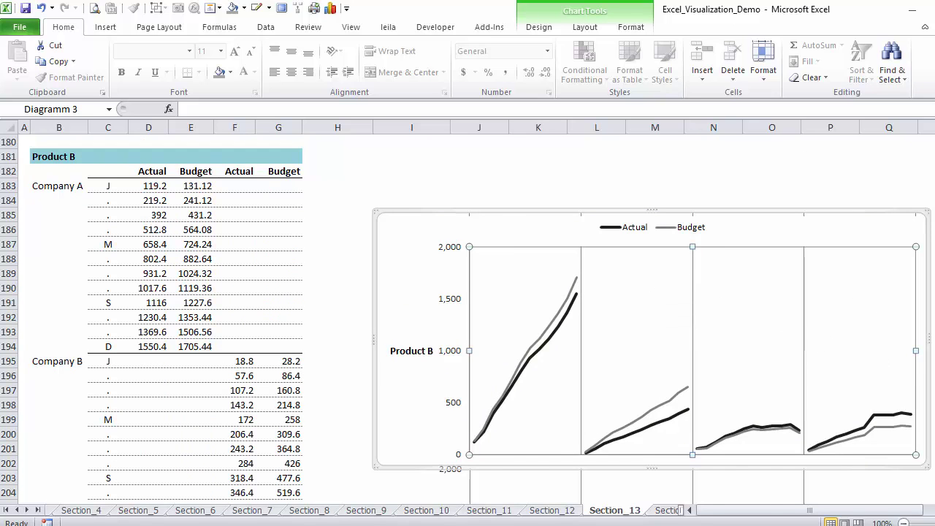
left_click(322, 317)
scroll(321, 315, "down", 4)
key("Up")
key("Up")
key("Up")
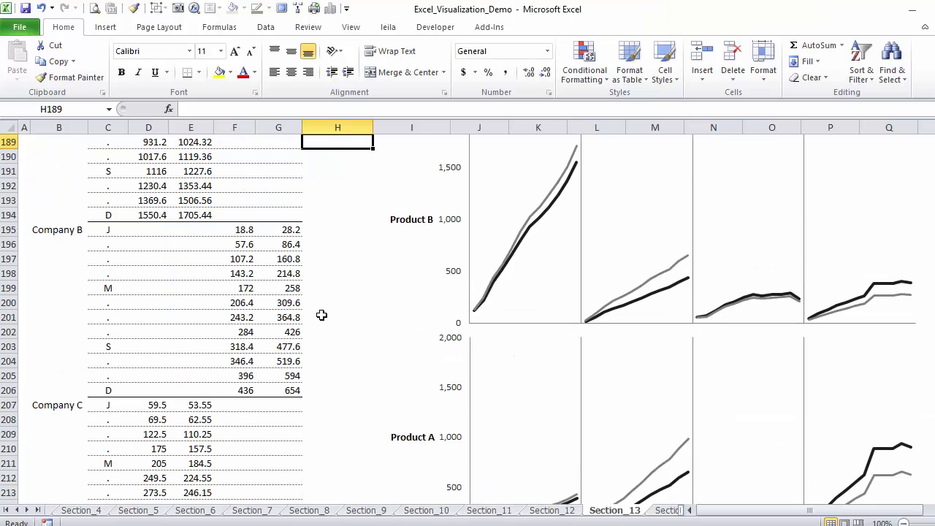
key("Up")
key("Up")
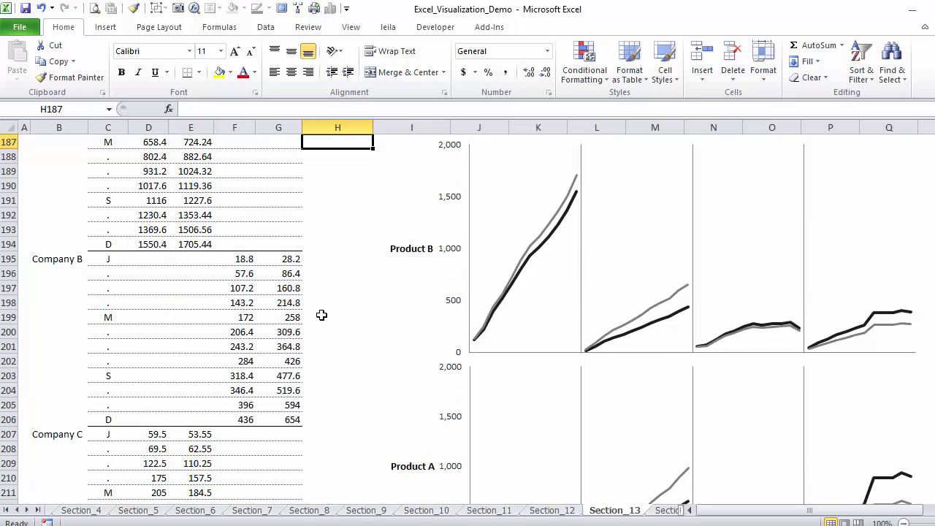
Shrink the Product B chart to a height of about 2.31 inches by lowering its upper edge, keeping its lower edge in place.
left_click(537, 219)
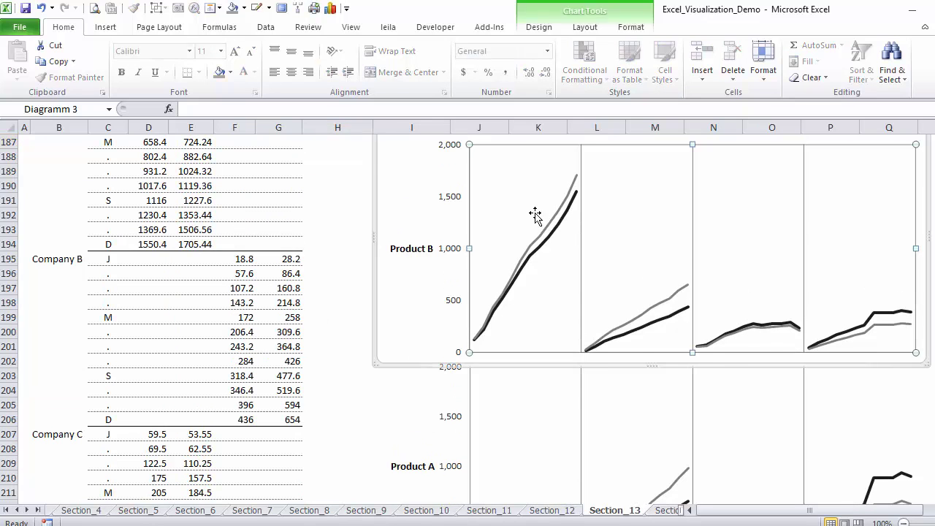
key("Escape")
key("Up")
key("Up")
left_click(526, 291)
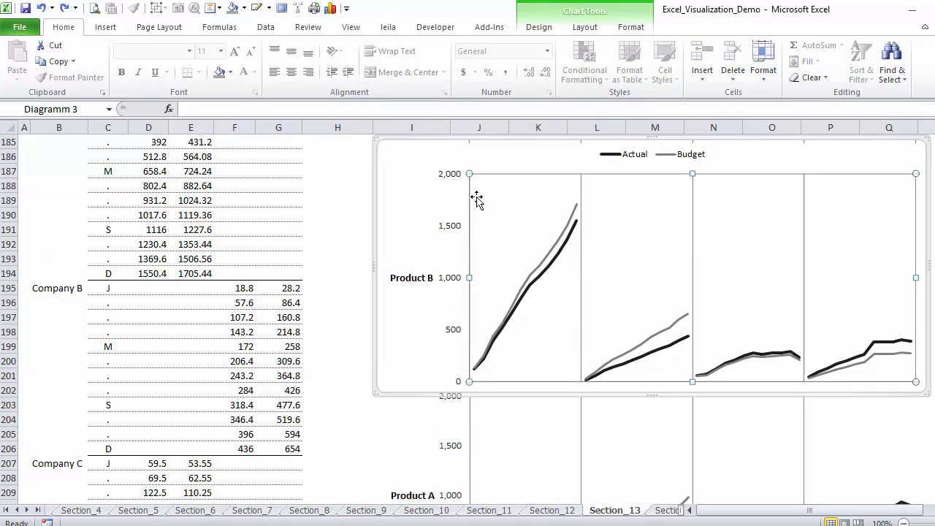
left_click(374, 138)
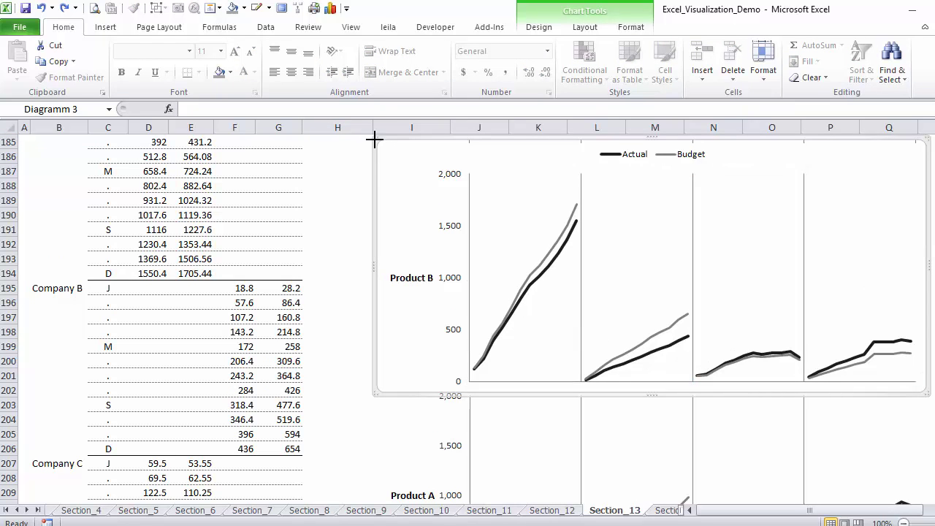
left_click_drag(373, 138, 374, 228)
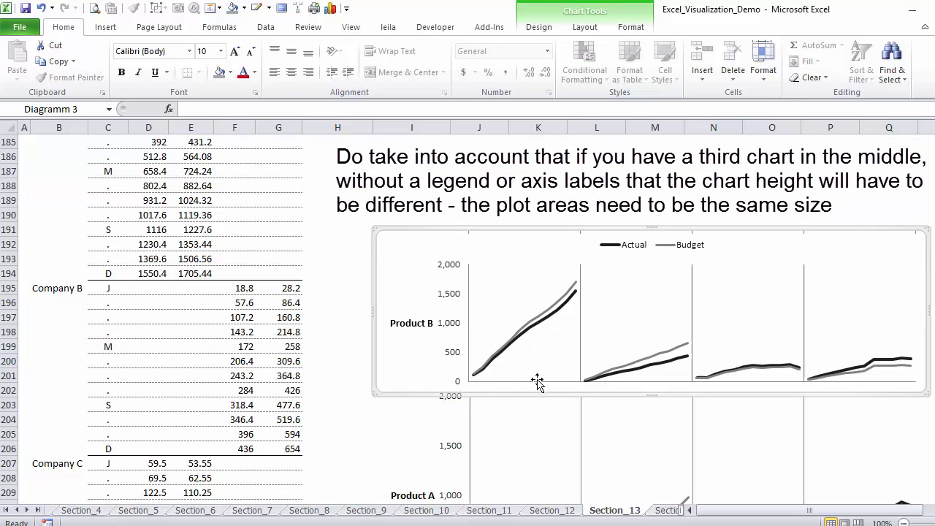
Check the height of the whole Product B chart area as the reference for sizing the Product A chart.
left_click(633, 27)
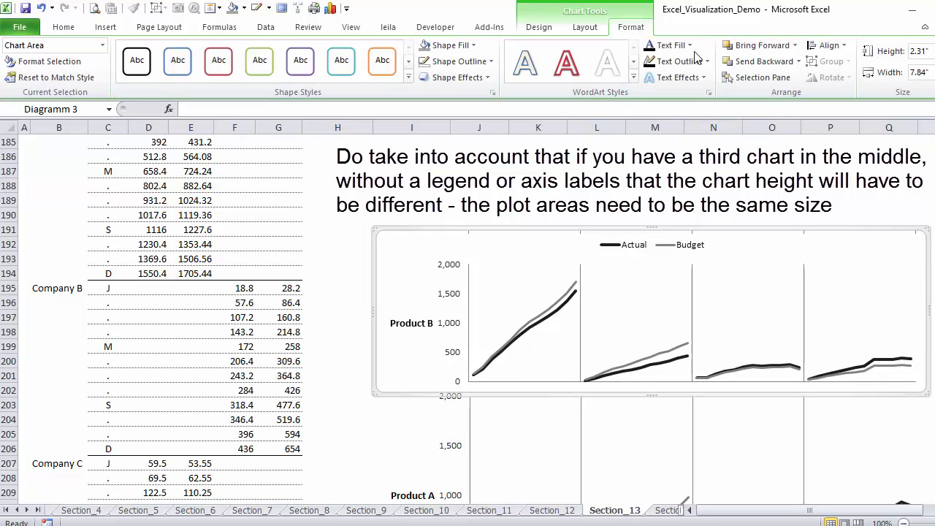
left_click(525, 434)
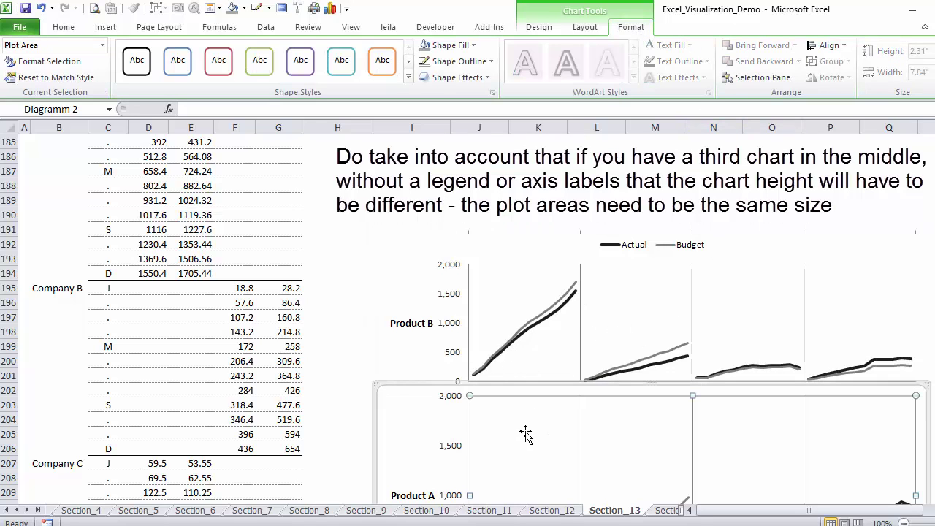
left_click(522, 313)
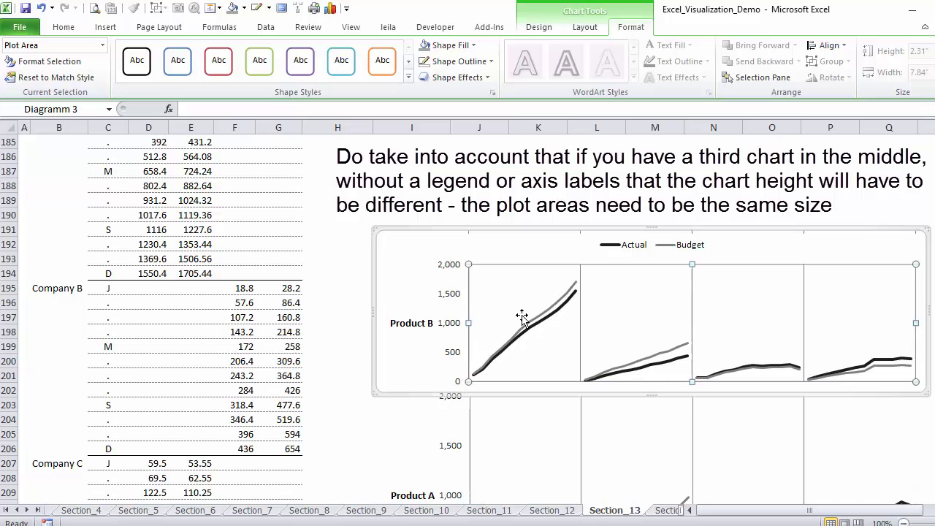
left_click(491, 233)
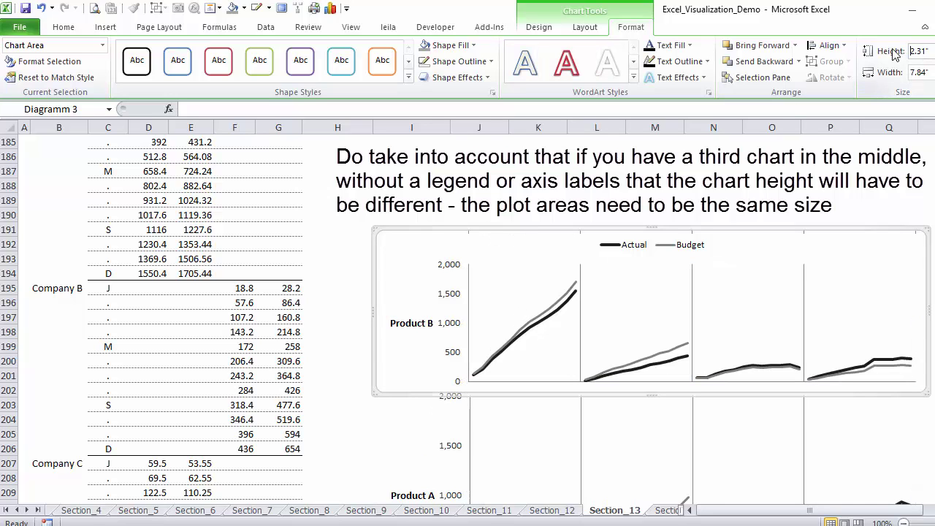
left_click(918, 51)
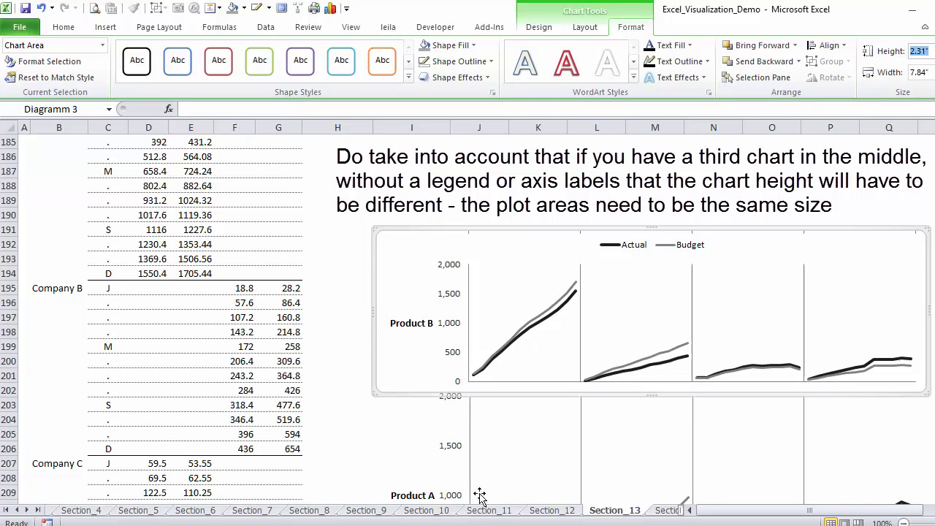
Set the Product A chart area's height to 2.1 inches and deselect the chart to review both stacked panels.
left_click(476, 466)
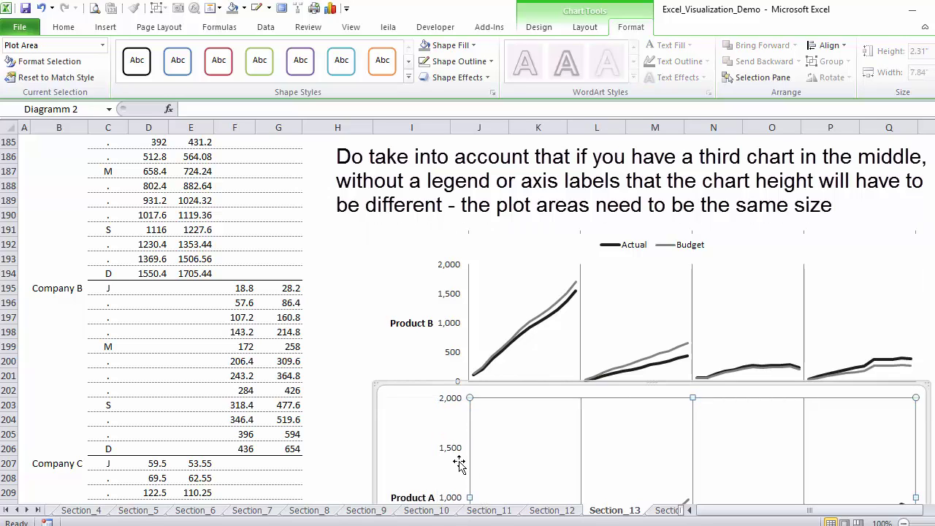
key("Escape")
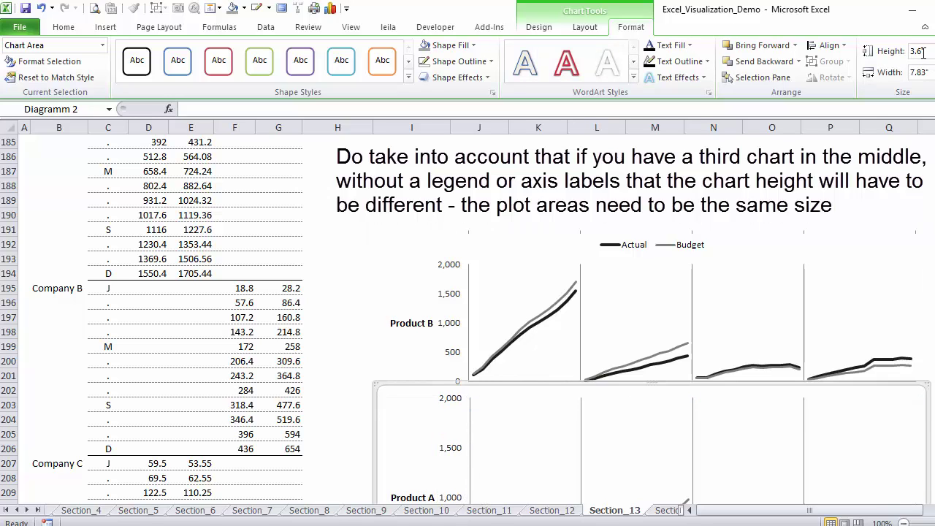
left_click(925, 51)
type("2.1")
key("Return")
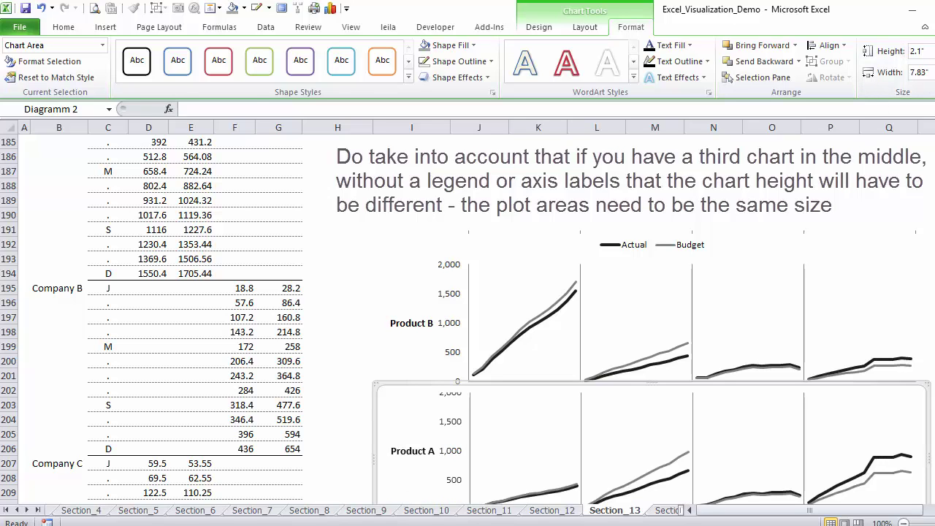
left_click(928, 346)
scroll(928, 346, "down", 1)
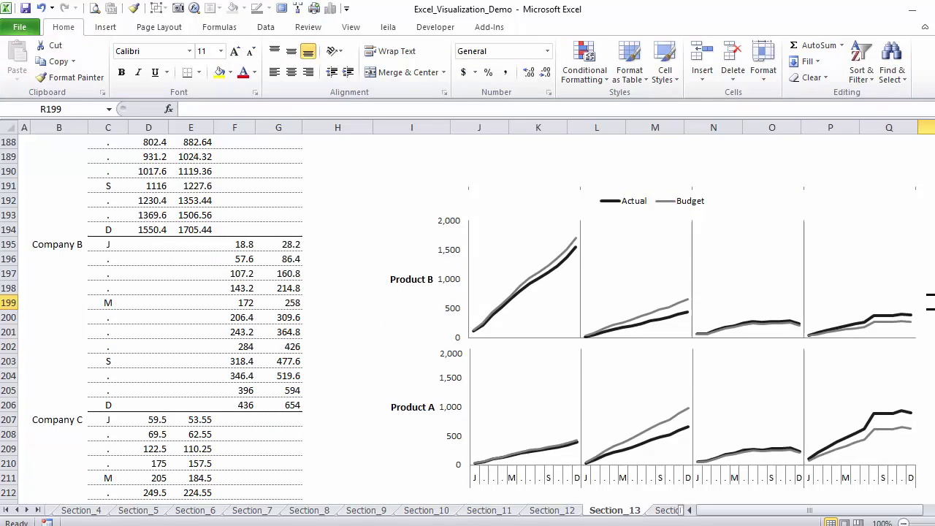